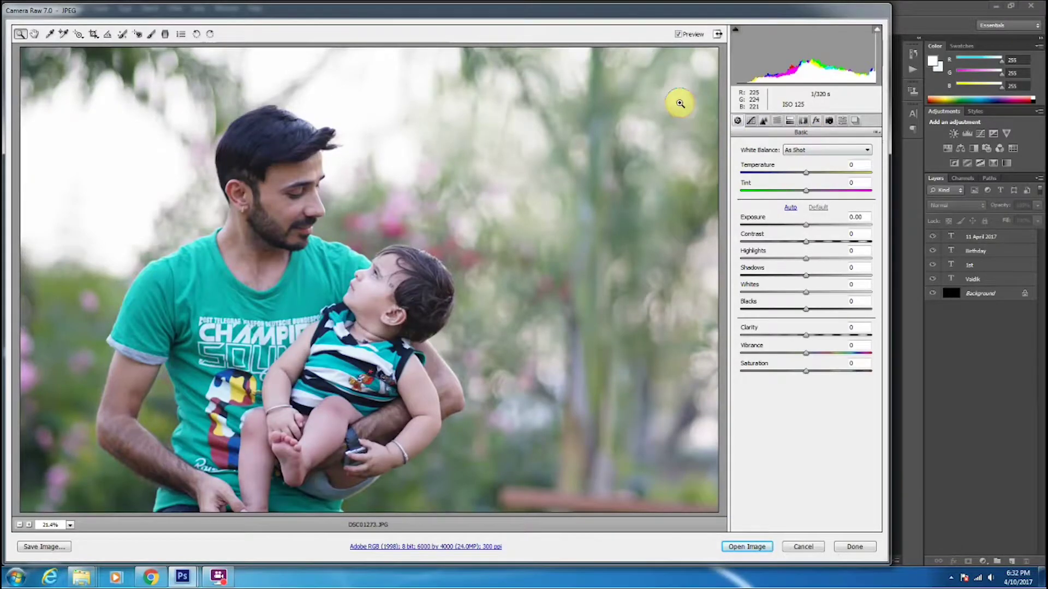
Step: Raise the HSL saturation of the Greens and the Yellows to +100 each
click(751, 120)
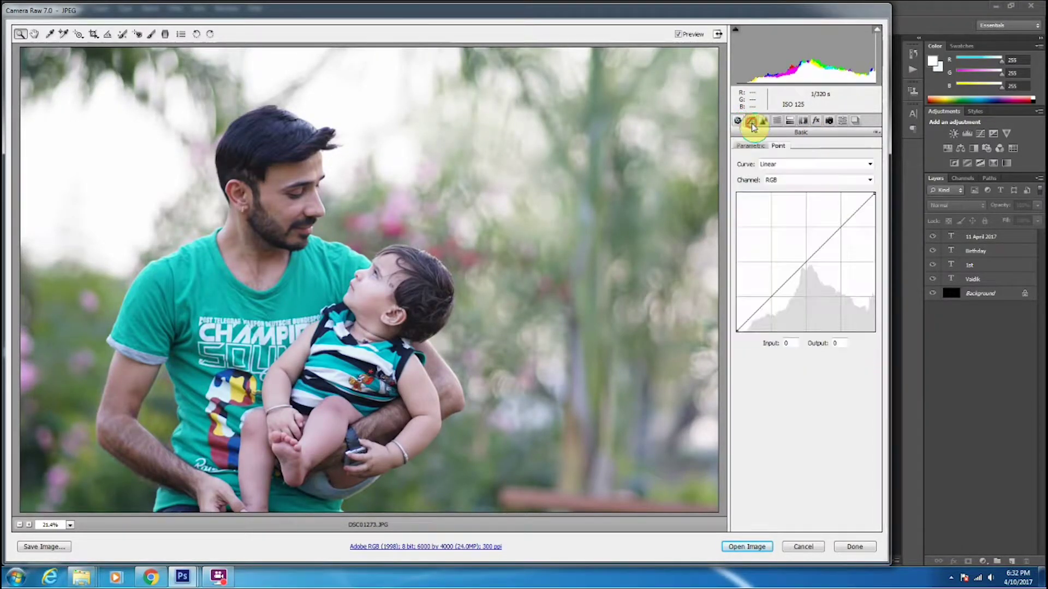
click(764, 120)
click(777, 121)
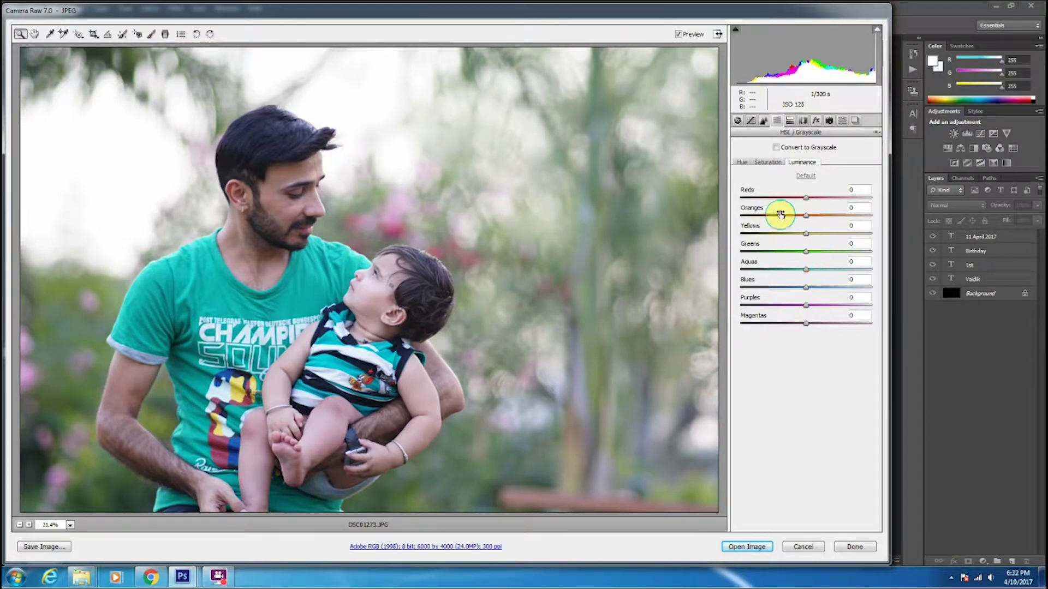
click(762, 163)
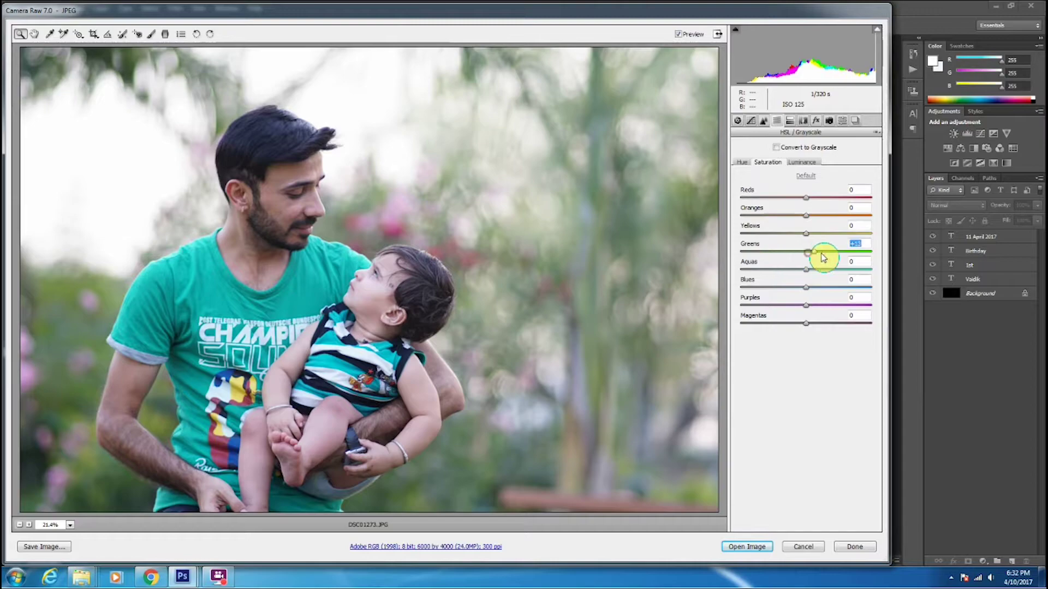
drag(824, 258, 884, 261)
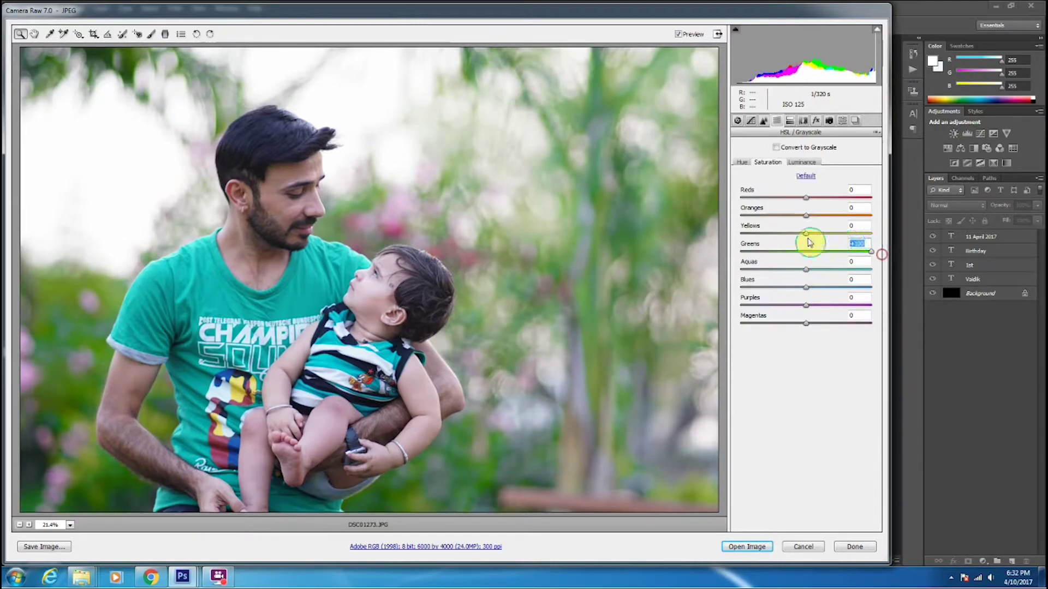
drag(808, 236, 891, 246)
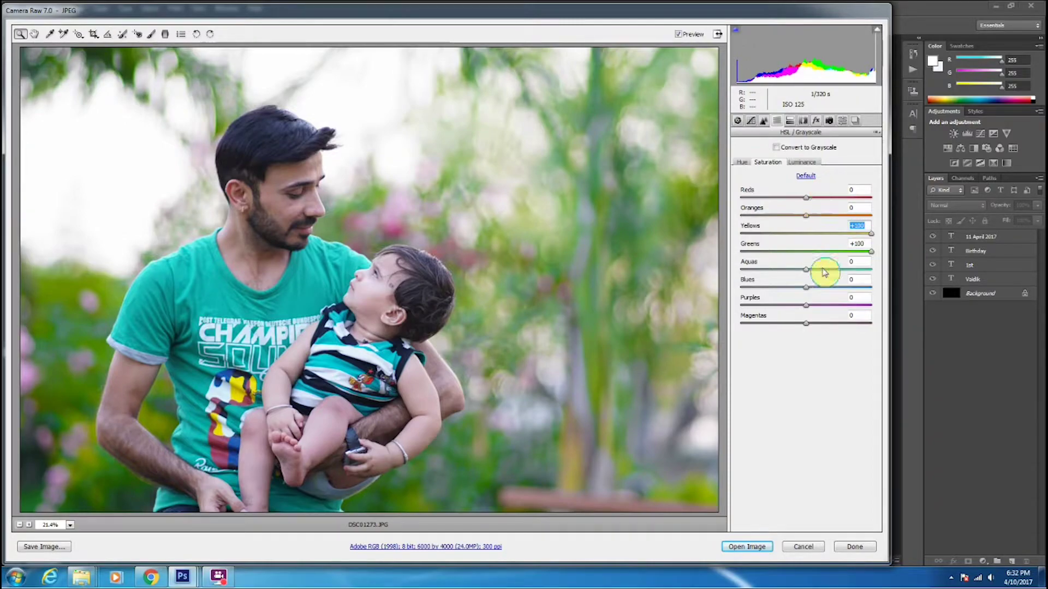
Step: Raise the HSL luminance of the Oranges to +78 and of the Reds to +75
click(801, 163)
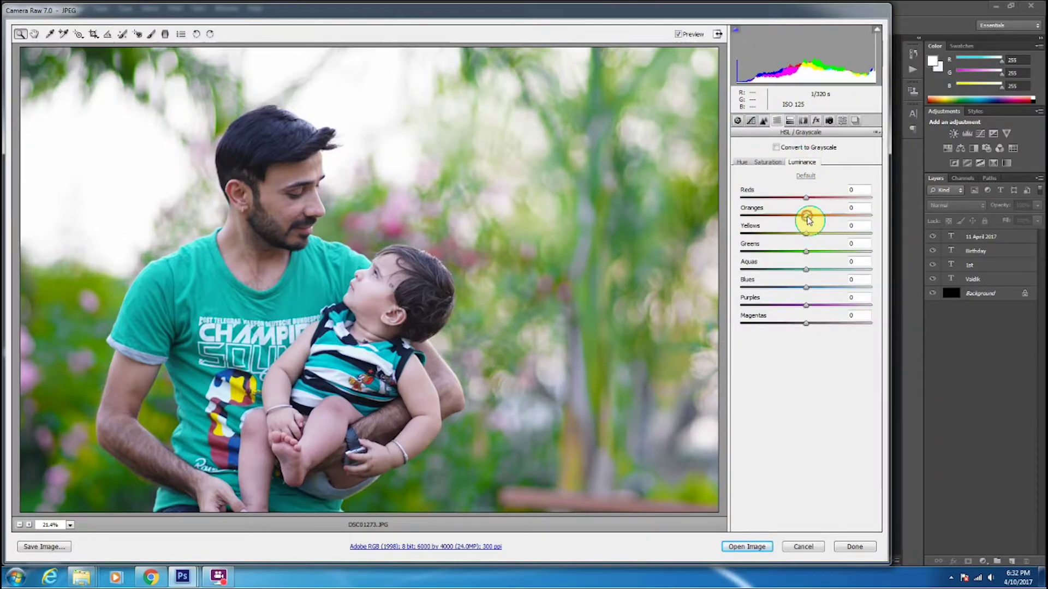
drag(809, 218, 869, 227)
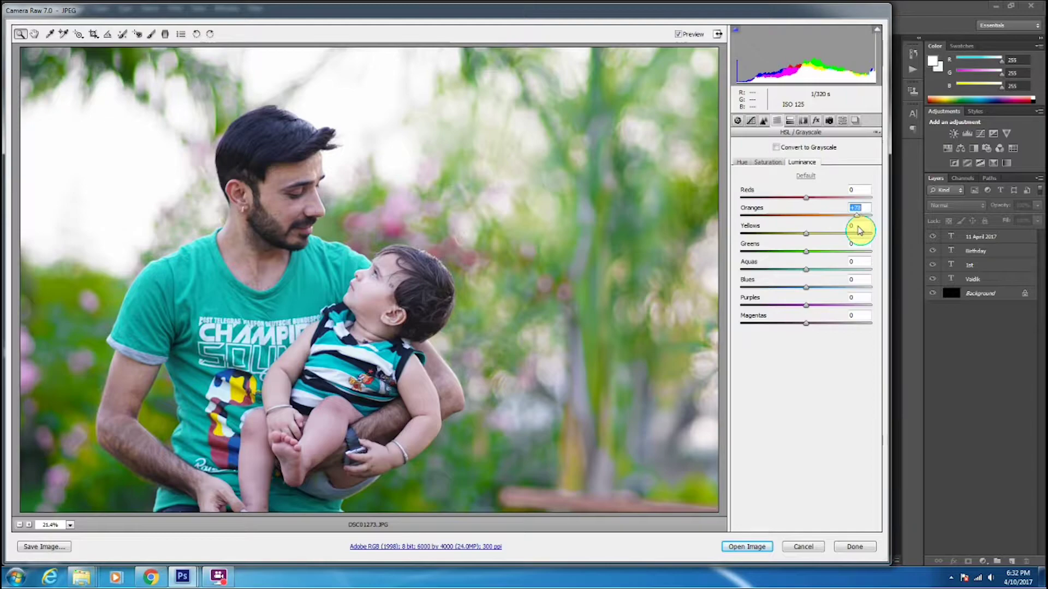
drag(808, 199, 845, 203)
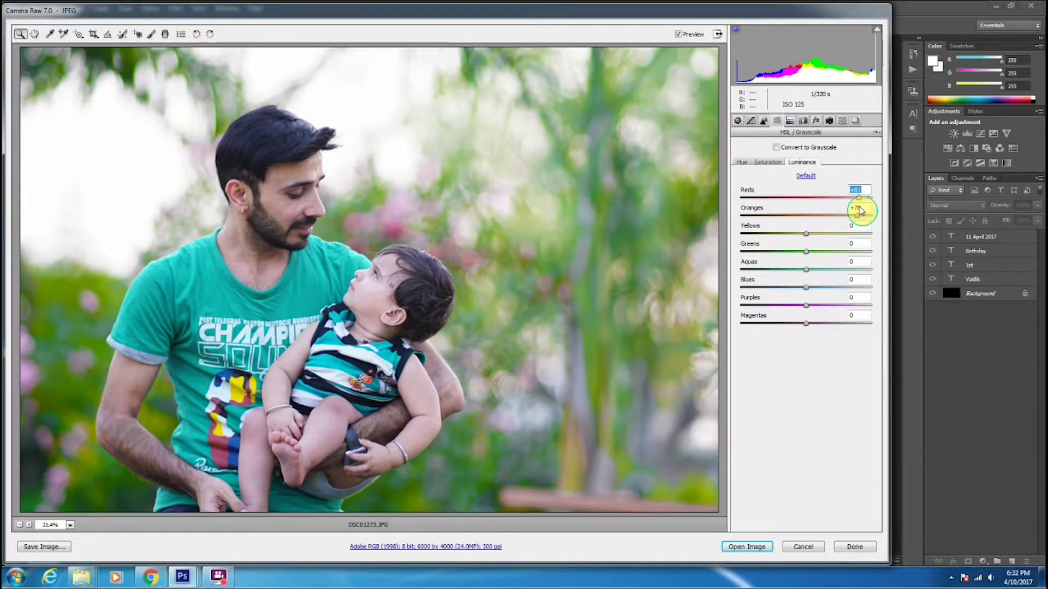
mouse_move(807, 257)
mouse_down()
mouse_move(852, 257)
mouse_move(808, 264)
mouse_up()
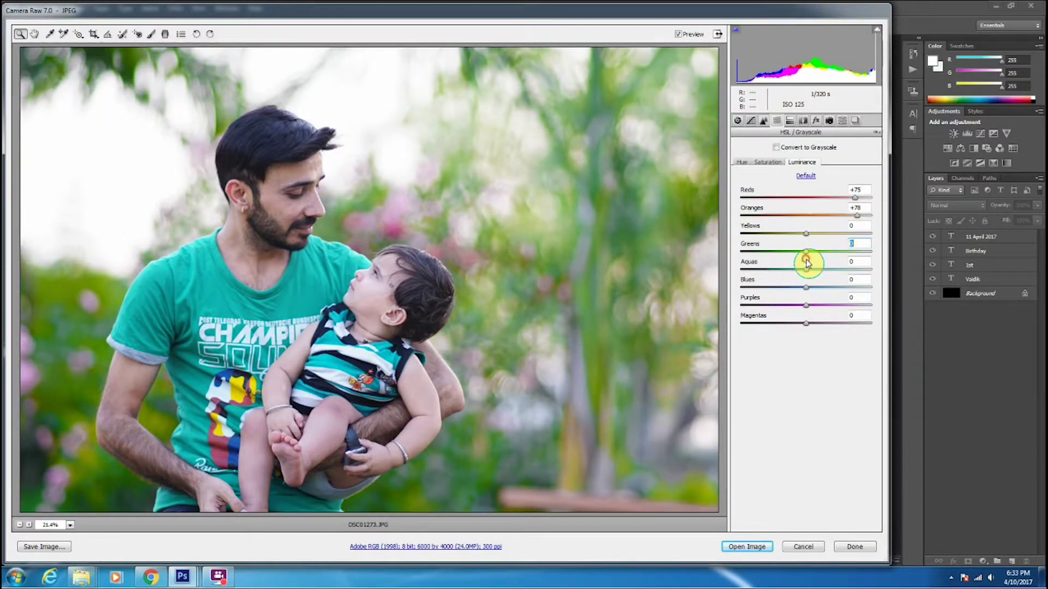
click(743, 162)
click(770, 162)
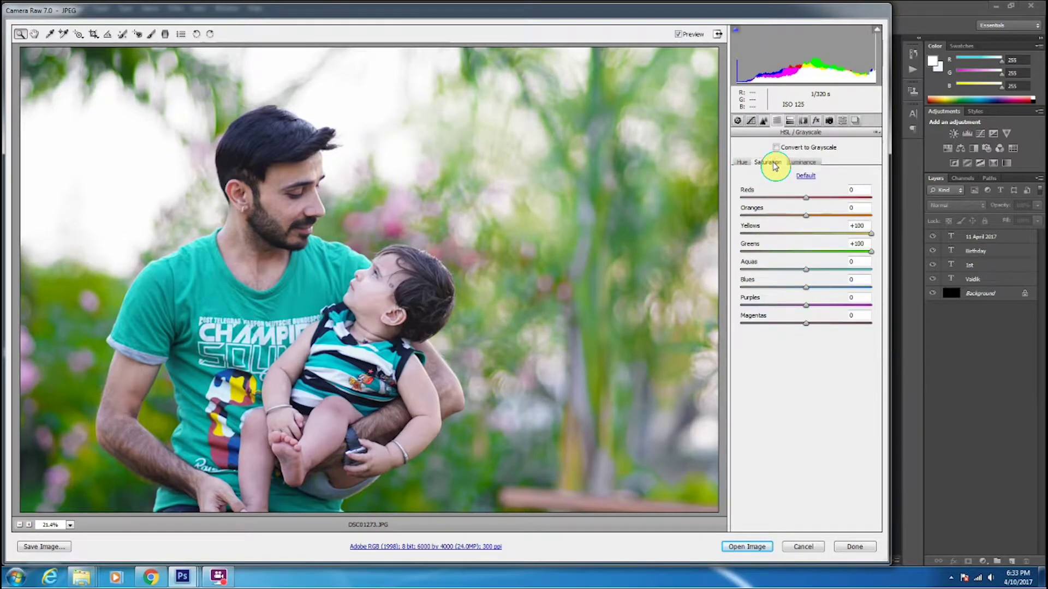
Step: Set the basic adjustments Vibrance to +49, Contrast to +3, Highlights to -74, Shadows to +36, Whites to +16 and Blacks to -3
click(738, 121)
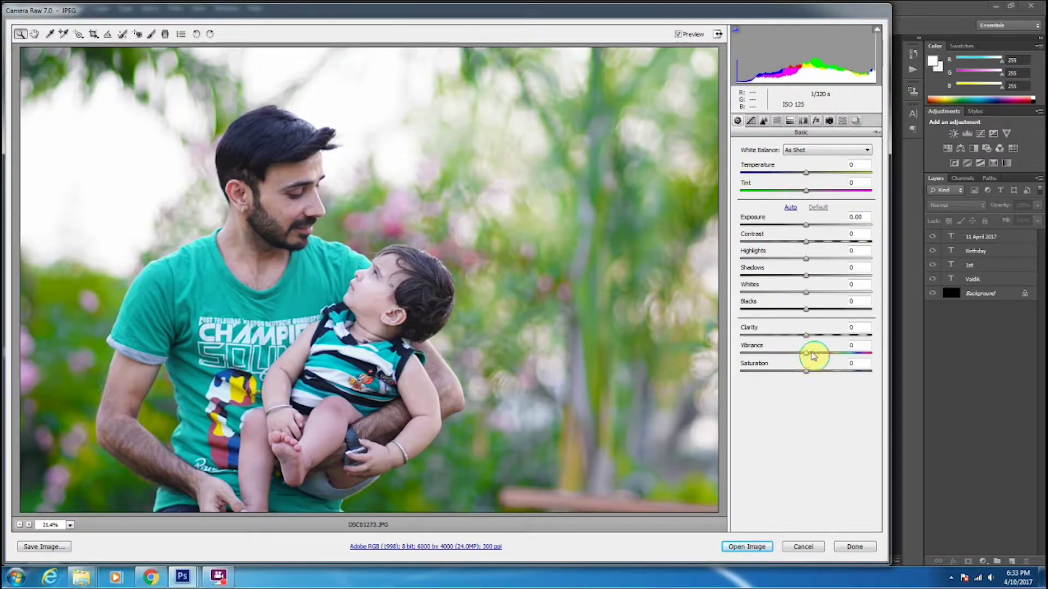
drag(807, 357, 843, 358)
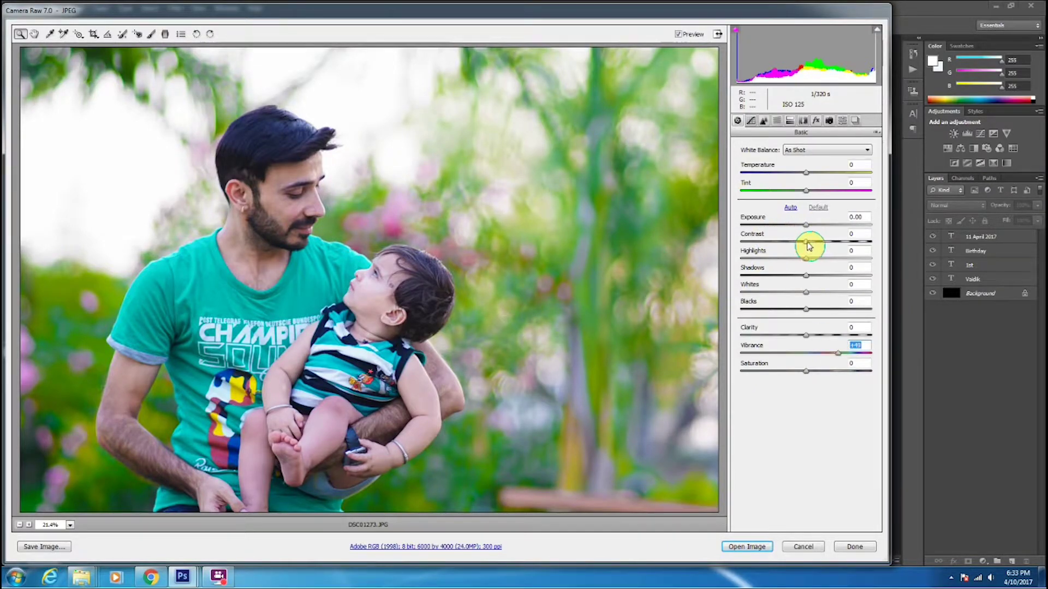
mouse_move(798, 247)
mouse_down()
mouse_move(772, 249)
mouse_move(806, 245)
mouse_up()
drag(808, 263, 746, 268)
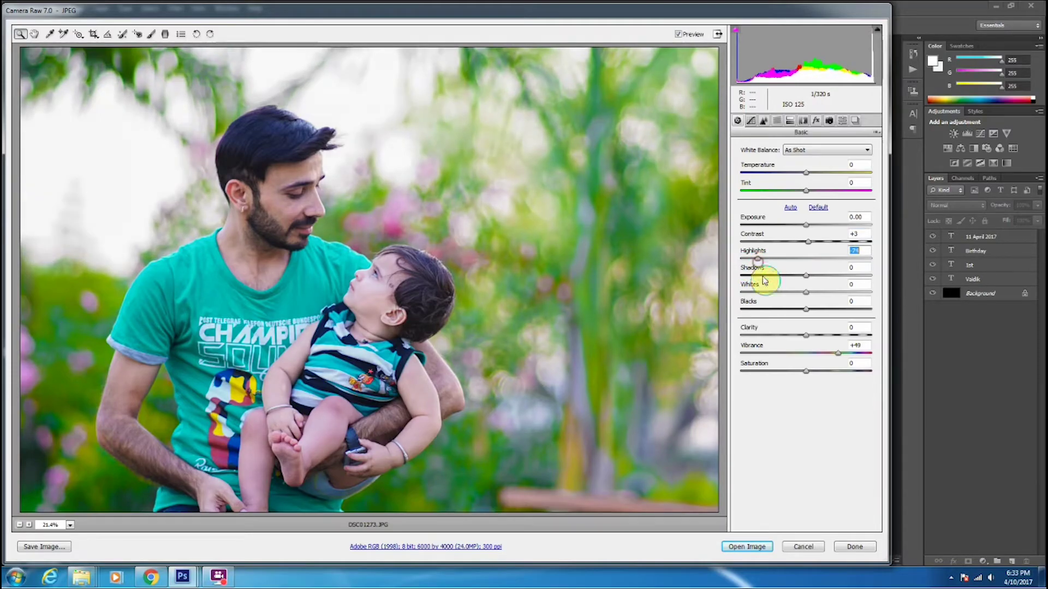
drag(810, 280, 825, 280)
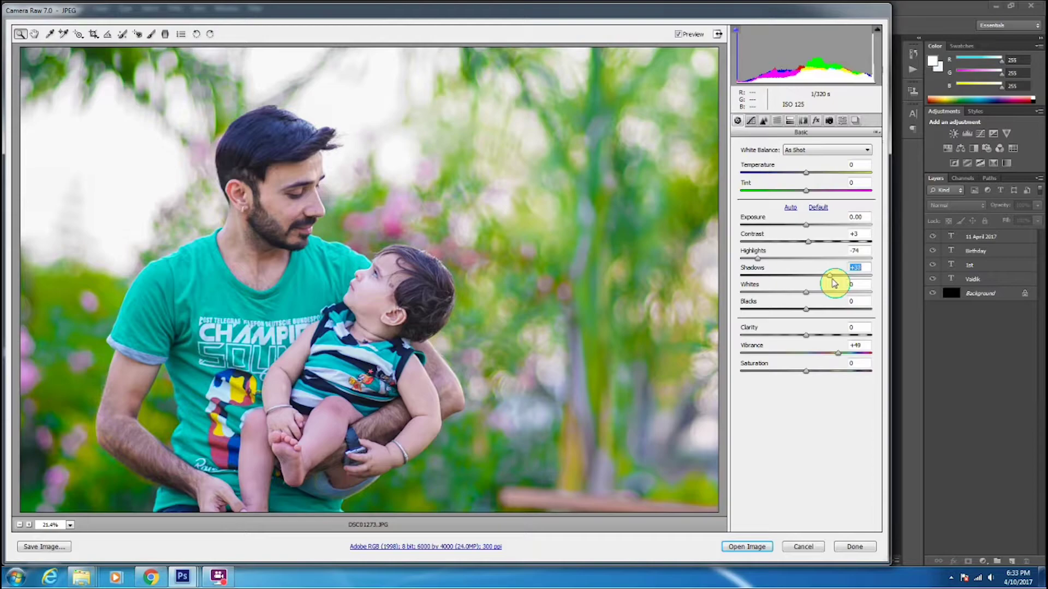
drag(833, 282, 821, 295)
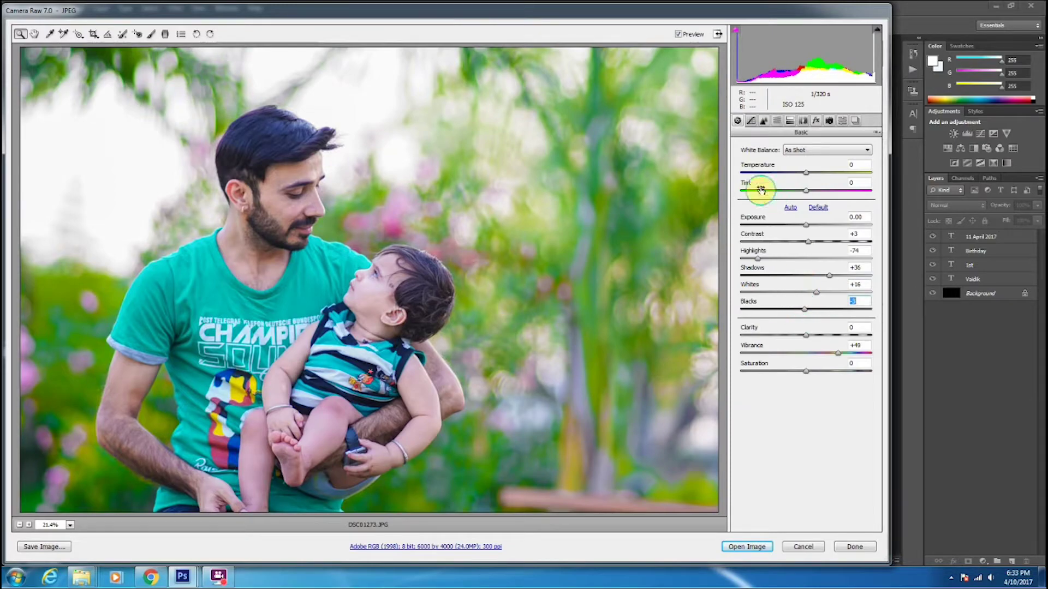
Step: Compare the photo with and without the basic adjustments, and open the adjusted image in Photoshop
click(676, 35)
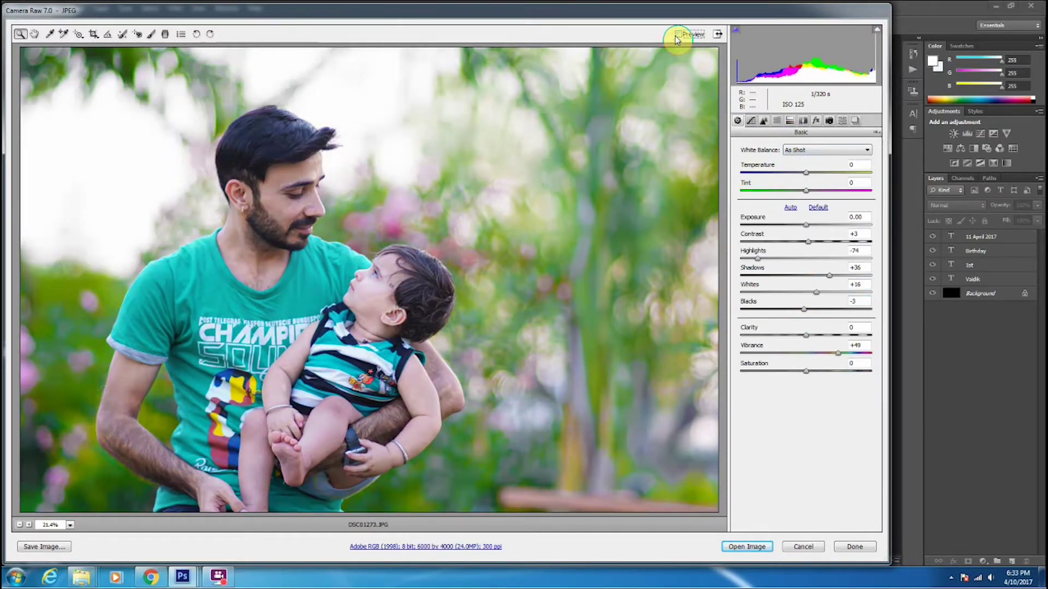
click(676, 35)
click(676, 35)
click(675, 35)
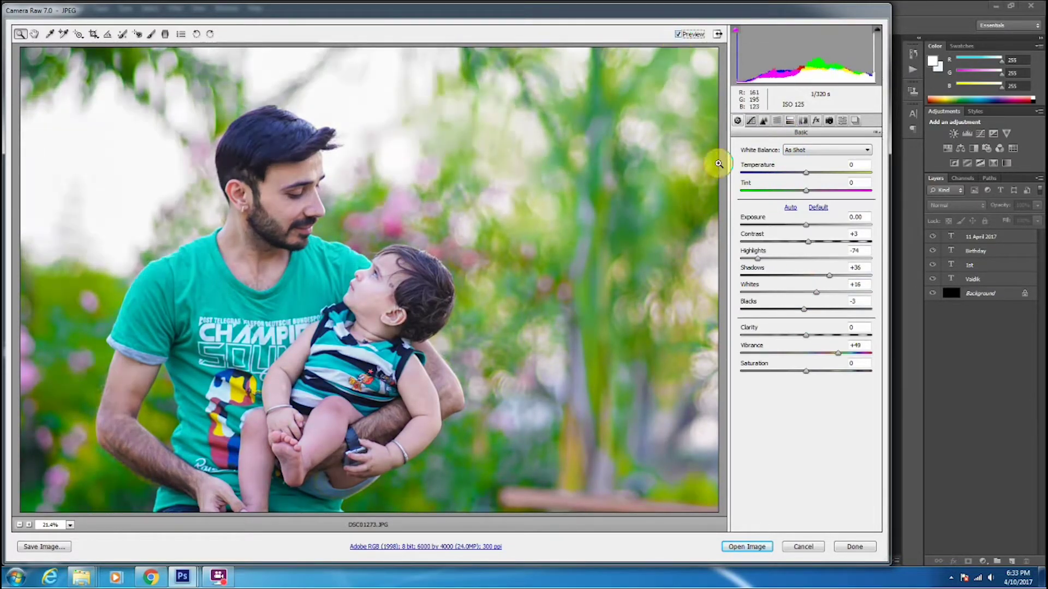
click(745, 546)
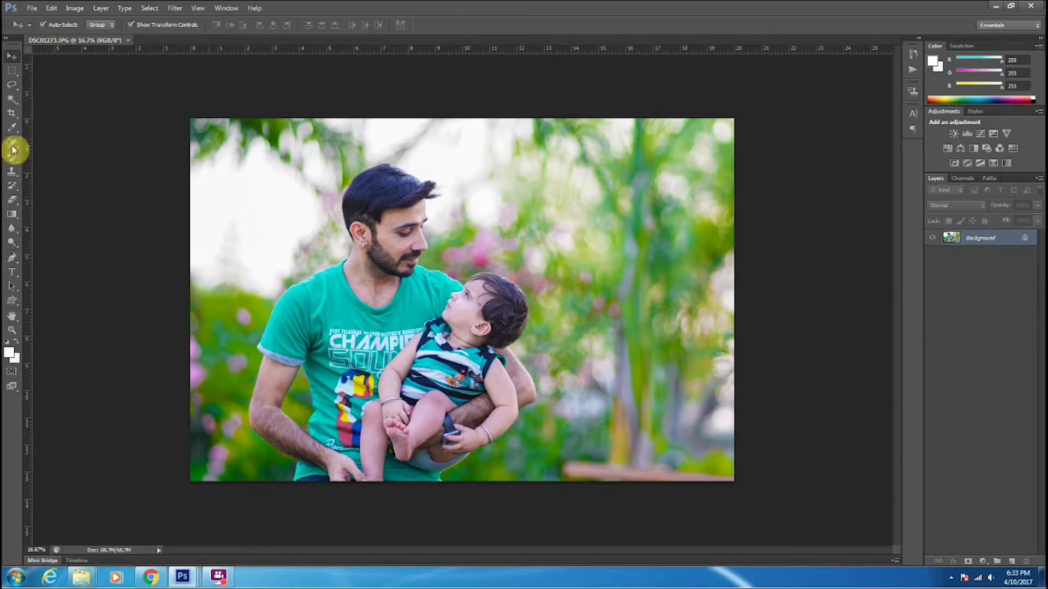
Step: Duplicate the Background layer and add a new empty layer above the copy
scroll(376, 219, up, 5)
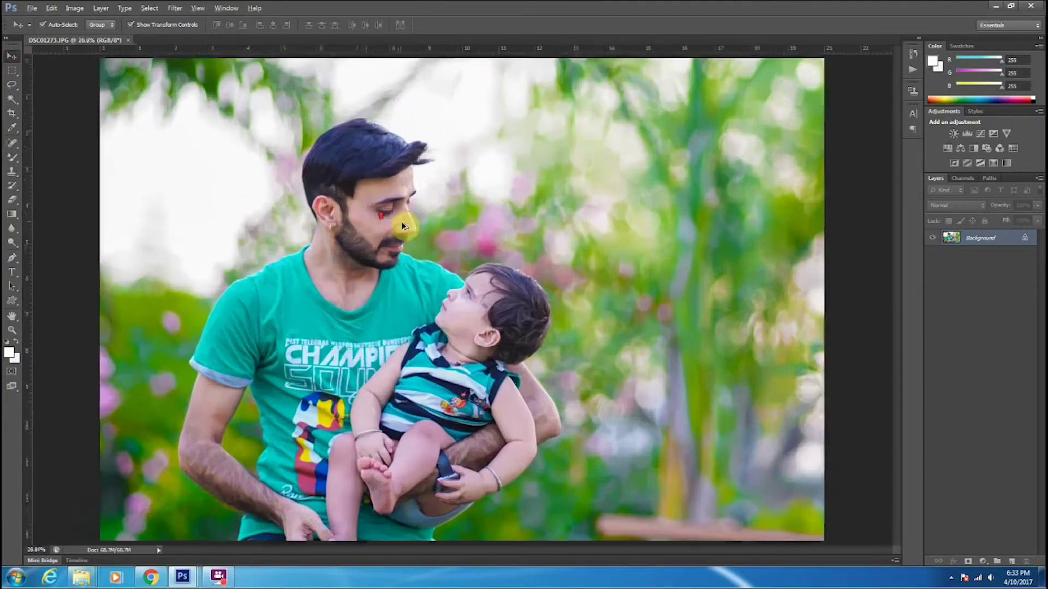
scroll(411, 212, down, 4)
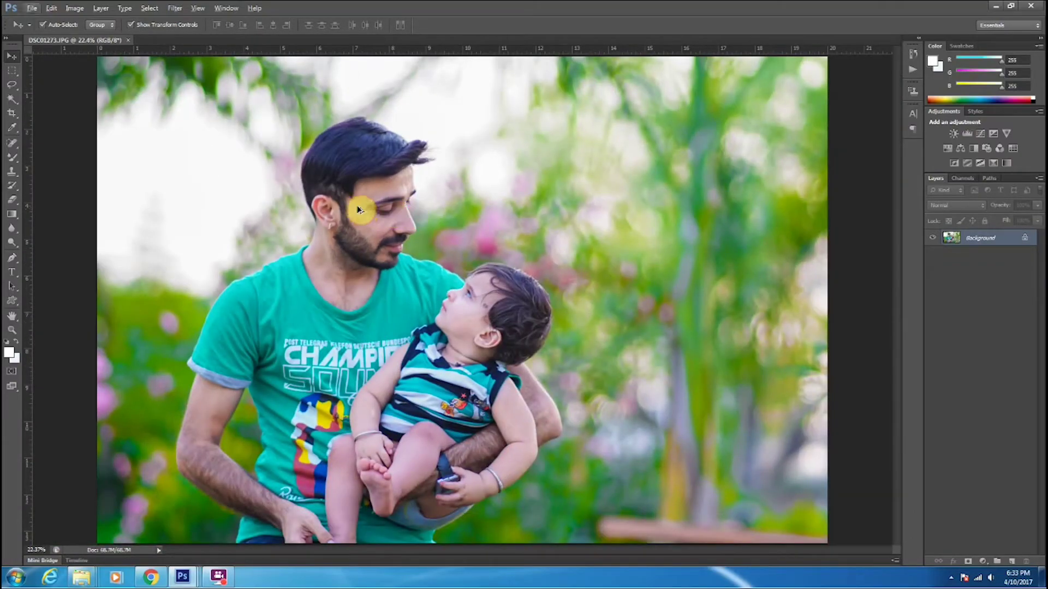
drag(990, 240, 1011, 561)
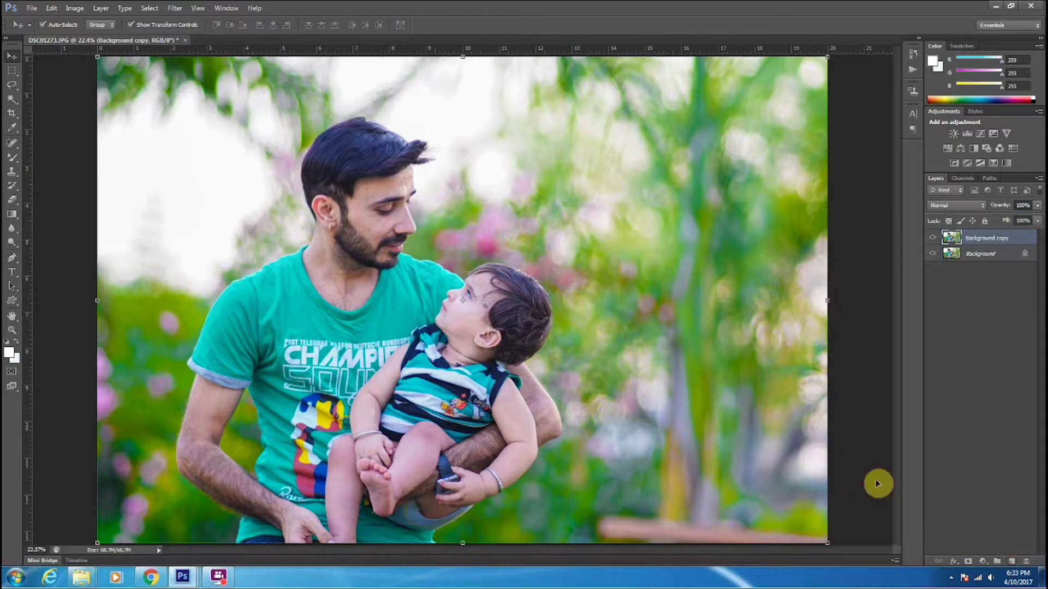
click(1012, 565)
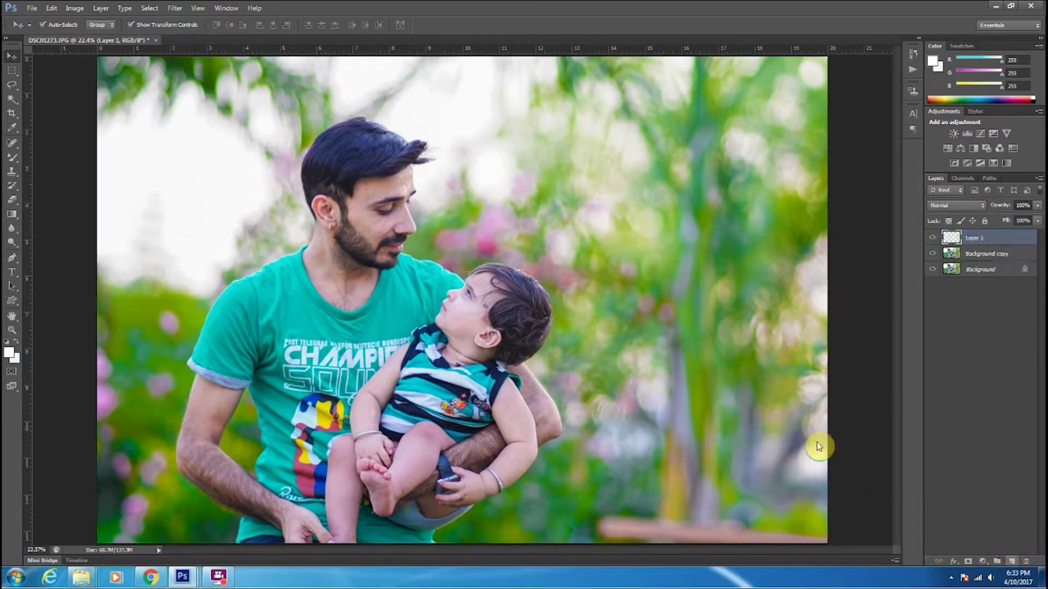
Step: Choose the Mixer Brush tool and set its Load to 29%
click(12, 159)
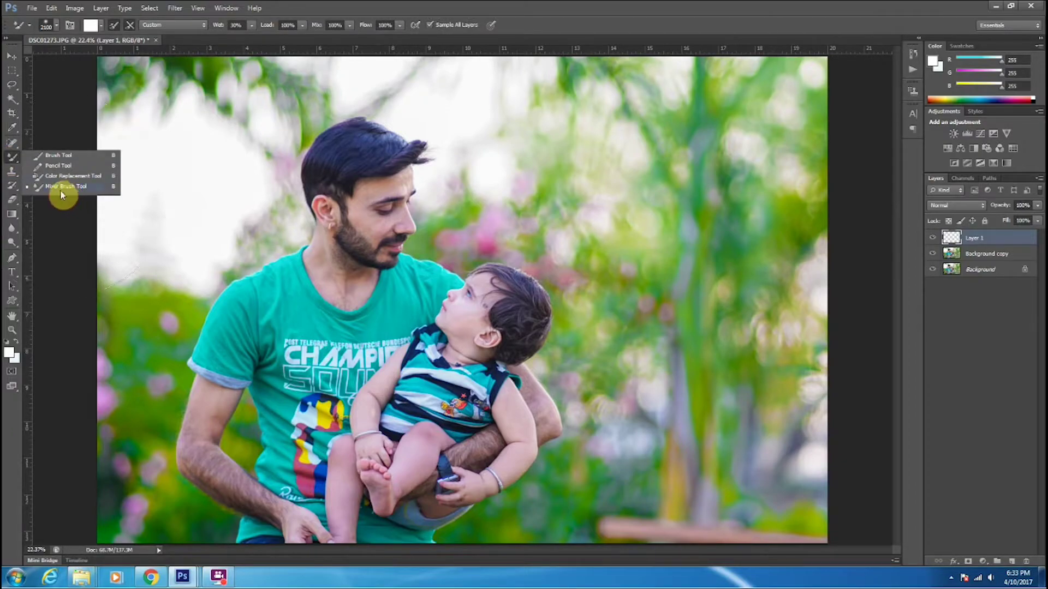
click(61, 188)
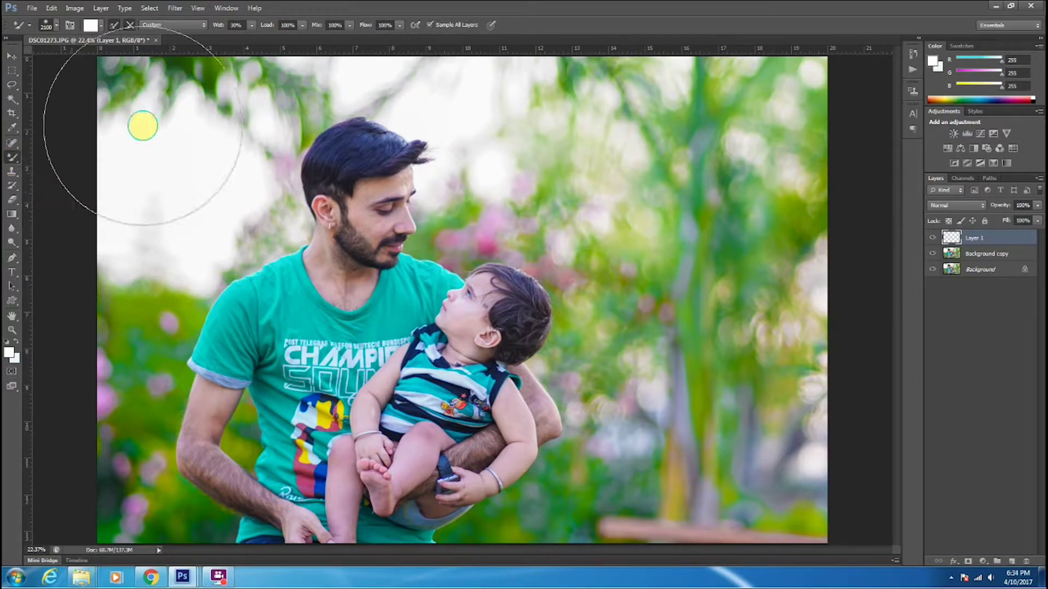
click(251, 25)
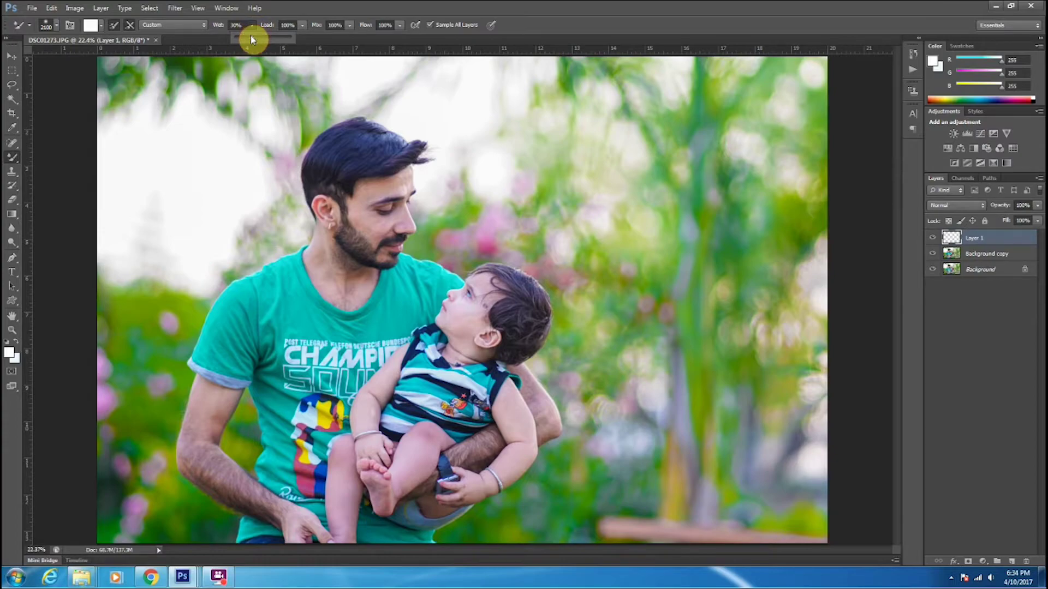
click(302, 25)
drag(266, 42, 263, 43)
click(498, 6)
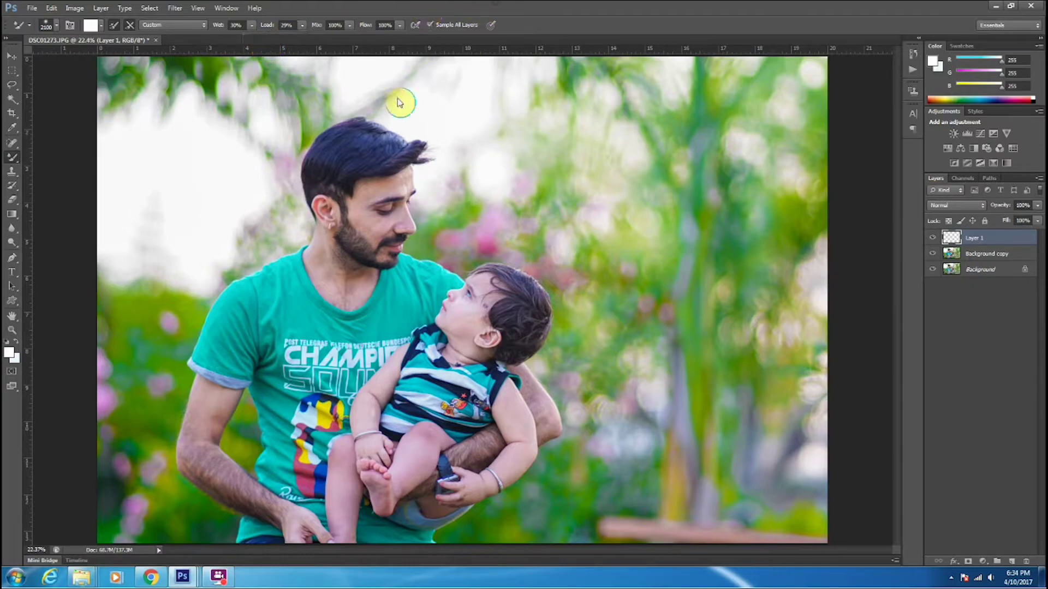
Step: Shrink the mixer brush to 90 px and smooth the skin on the man's forehead and nose
scroll(378, 198, up, 3)
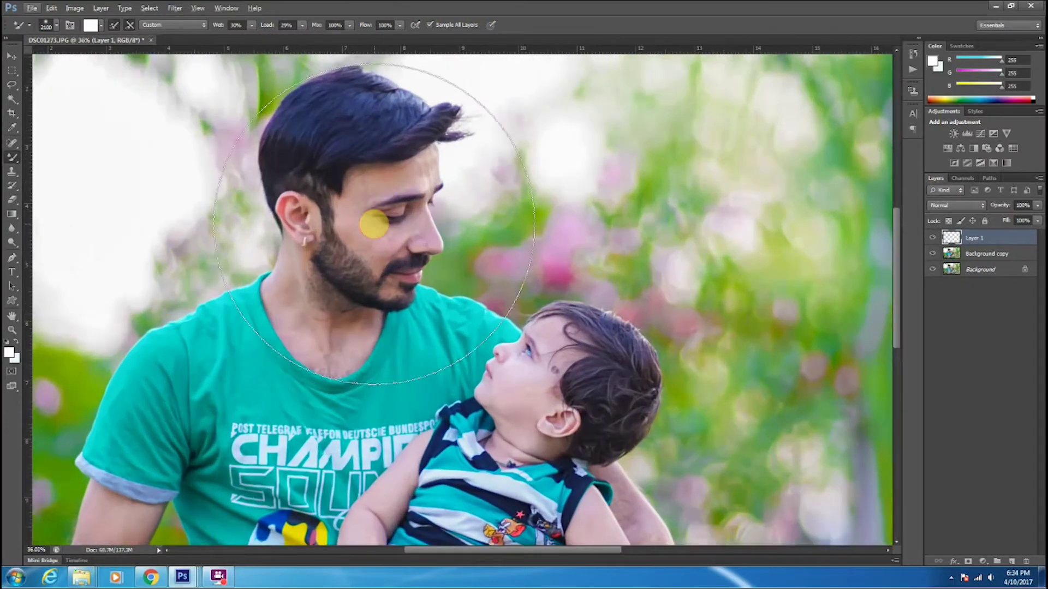
drag(323, 210, 308, 233)
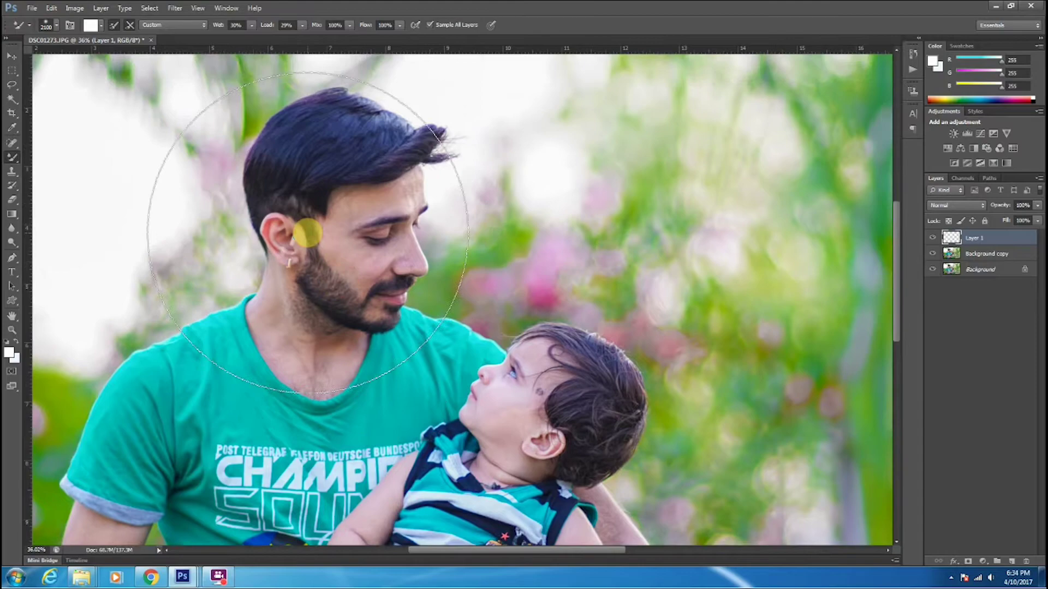
key(bracketleft)
key(bracketleft)
key(bracketleft)
key(bracketleft)
key(bracketleft)
key(bracketleft)
key(bracketleft)
key(bracketleft)
key(bracketleft)
key(bracketleft)
key(bracketleft)
key(bracketleft)
key(bracketleft)
key(bracketleft)
key(bracketleft)
key(bracketleft)
key(bracketleft)
key(bracketleft)
key(bracketleft)
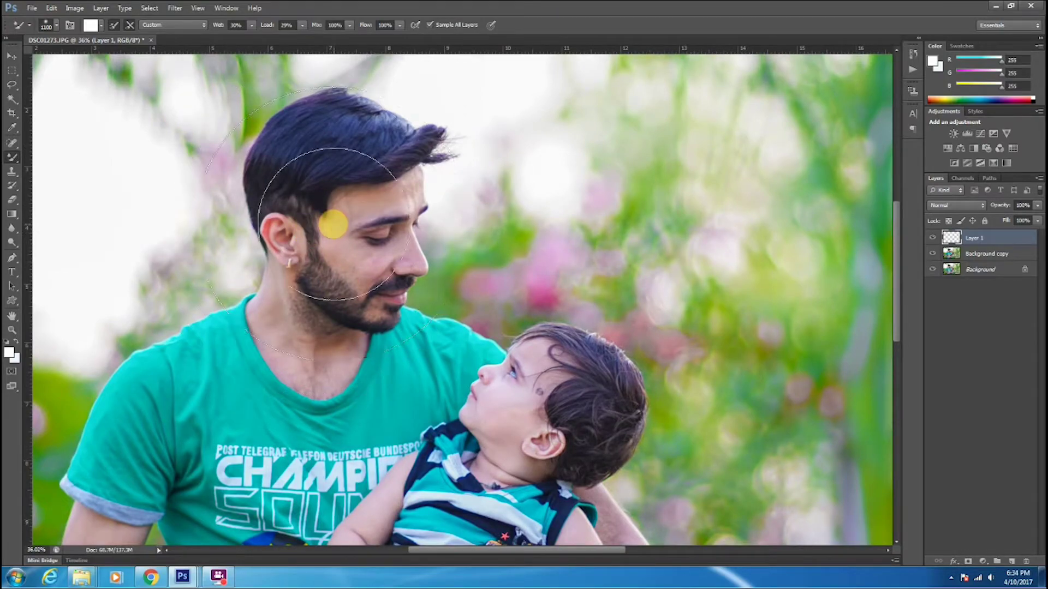
key(bracketleft)
key(bracketleft)
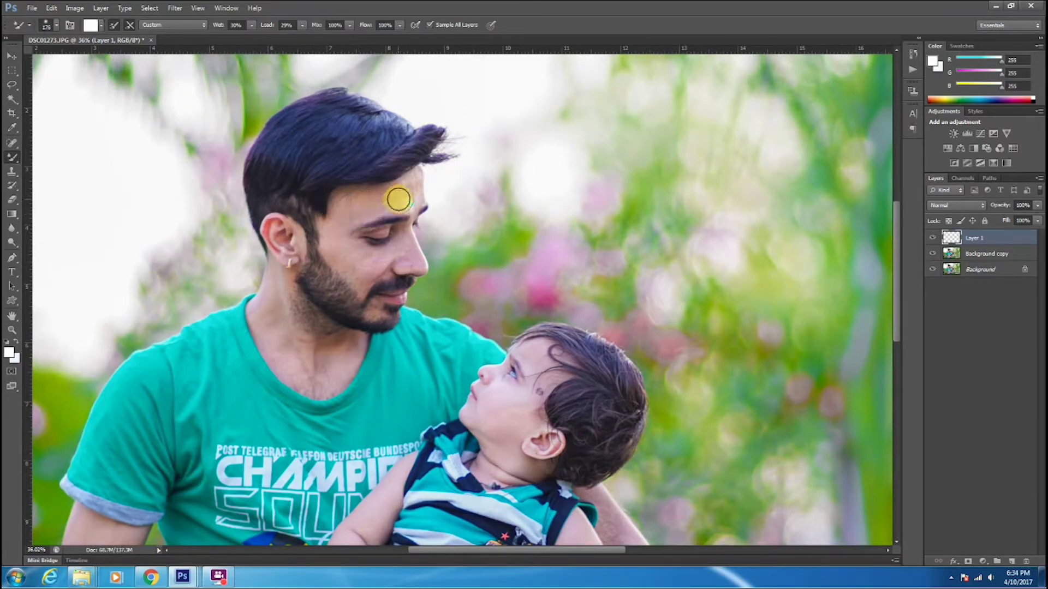
key(bracketleft)
key(bracketleft)
mouse_move(395, 203)
mouse_down()
mouse_move(374, 213)
mouse_move(371, 252)
mouse_move(401, 259)
mouse_up()
mouse_move(400, 259)
mouse_down()
mouse_move(406, 239)
mouse_move(409, 248)
mouse_up()
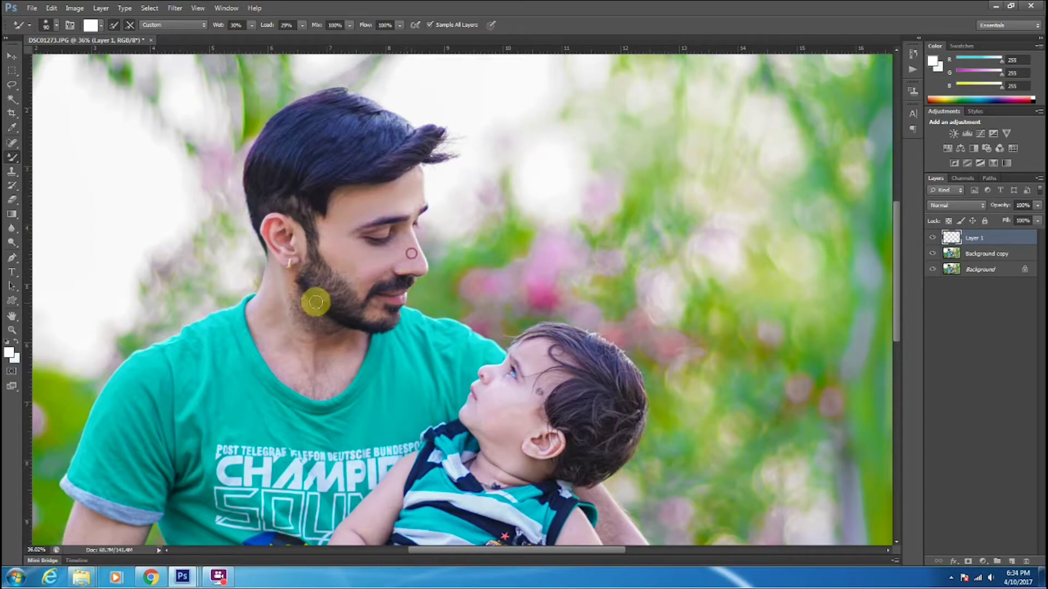
Step: Smooth the skin on the man's neck and the child's face with a slightly resized mixer brush
key(bracketright)
key(bracketright)
mouse_move(270, 316)
mouse_down()
mouse_move(284, 346)
mouse_move(299, 347)
mouse_move(310, 381)
mouse_move(345, 345)
mouse_move(350, 353)
mouse_move(299, 382)
mouse_up()
mouse_move(511, 421)
mouse_down()
mouse_move(480, 421)
mouse_move(494, 403)
mouse_up()
key(bracketleft)
mouse_move(535, 369)
mouse_down()
mouse_move(495, 381)
mouse_move(519, 400)
mouse_up()
scroll(533, 420, down, 1)
mouse_move(486, 391)
mouse_down()
mouse_move(519, 401)
mouse_move(489, 414)
mouse_up()
Step: Enlarge the mixer brush to 150 px and smooth the skin on the man's upper arm and the child's arms, legs and foot
scroll(489, 415, down, 3)
key(bracketright)
key(bracketright)
mouse_move(72, 385)
mouse_down()
mouse_move(81, 343)
mouse_move(119, 357)
mouse_move(99, 387)
mouse_move(99, 416)
mouse_move(70, 398)
mouse_move(95, 400)
mouse_move(100, 416)
mouse_move(127, 368)
mouse_up()
drag(358, 371, 369, 342)
mouse_move(568, 368)
mouse_down()
mouse_move(575, 358)
mouse_move(603, 439)
mouse_move(562, 477)
mouse_up()
mouse_move(427, 440)
mouse_down()
mouse_move(439, 472)
mouse_move(406, 501)
mouse_up()
drag(301, 464, 308, 464)
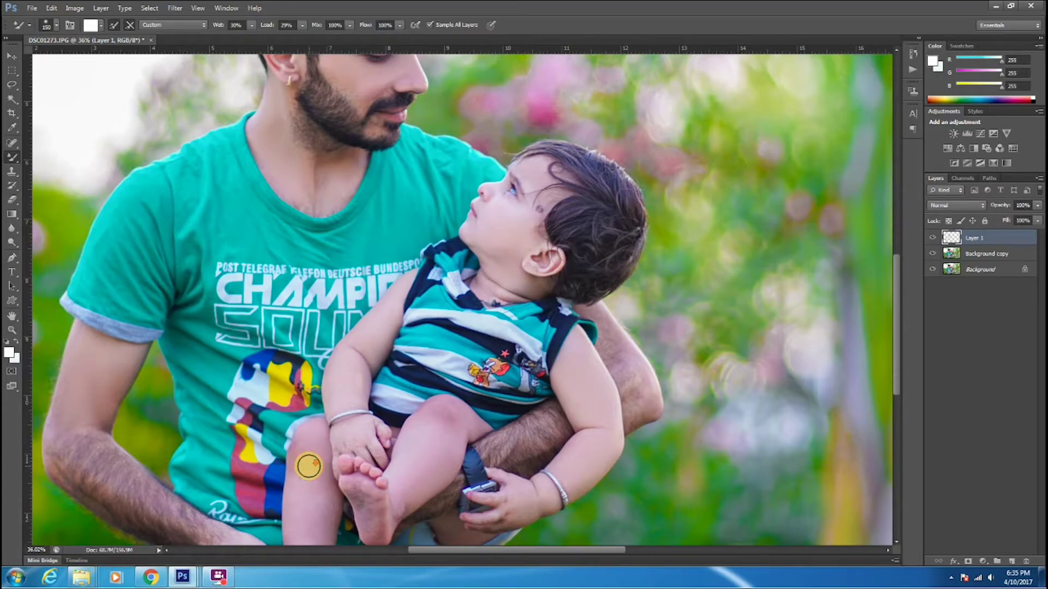
scroll(309, 466, down, 3)
mouse_move(320, 415)
mouse_down()
mouse_move(322, 468)
mouse_move(303, 438)
mouse_move(298, 475)
mouse_move(341, 415)
mouse_move(370, 420)
mouse_up()
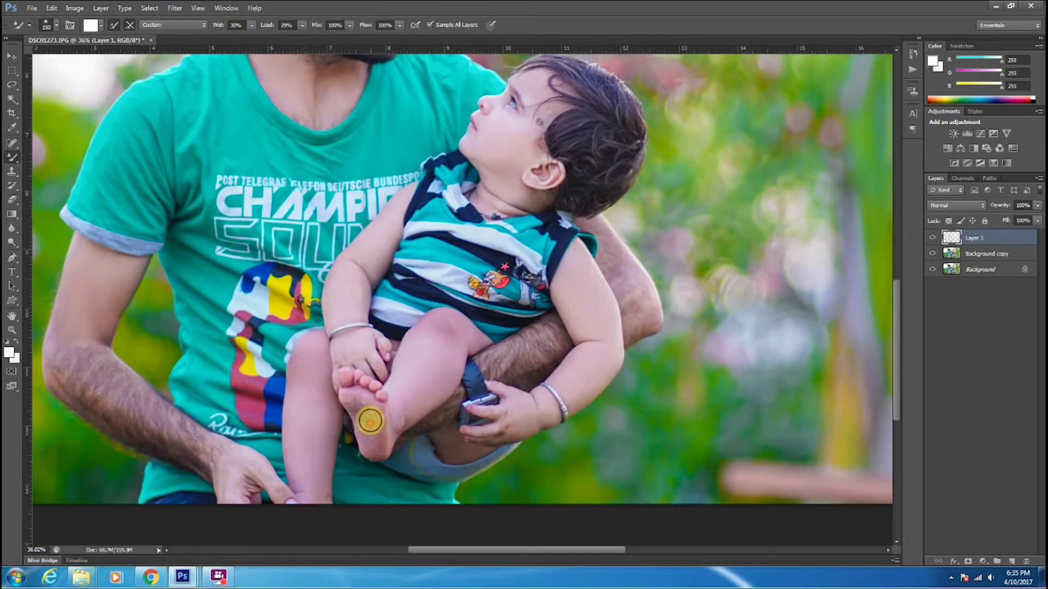
drag(433, 332, 435, 349)
scroll(150, 346, down, 5)
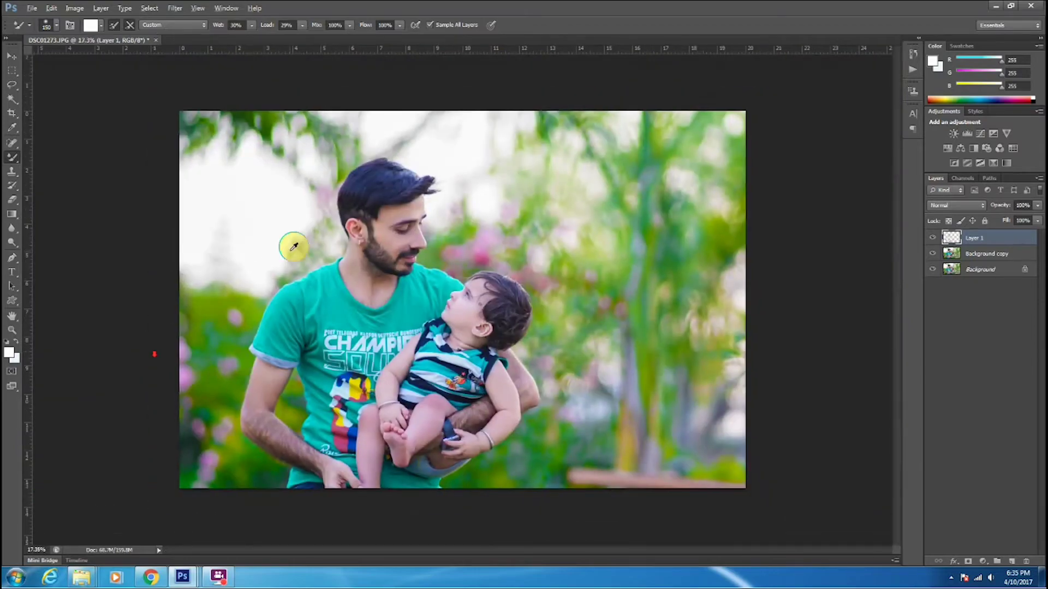
Step: Shrink the mixer brush to 50 px and smooth the finer skin areas of the man's face
scroll(345, 243, up, 6)
key(bracketleft)
key(bracketleft)
key(bracketleft)
key(bracketleft)
key(bracketleft)
key(bracketleft)
drag(573, 224, 509, 259)
drag(570, 246, 587, 244)
drag(574, 199, 581, 145)
drag(595, 85, 516, 133)
drag(458, 209, 492, 268)
mouse_move(457, 226)
mouse_down()
mouse_move(511, 278)
mouse_move(514, 267)
mouse_up()
mouse_move(522, 239)
mouse_down()
mouse_move(517, 262)
mouse_move(521, 251)
mouse_up()
scroll(391, 264, down, 15)
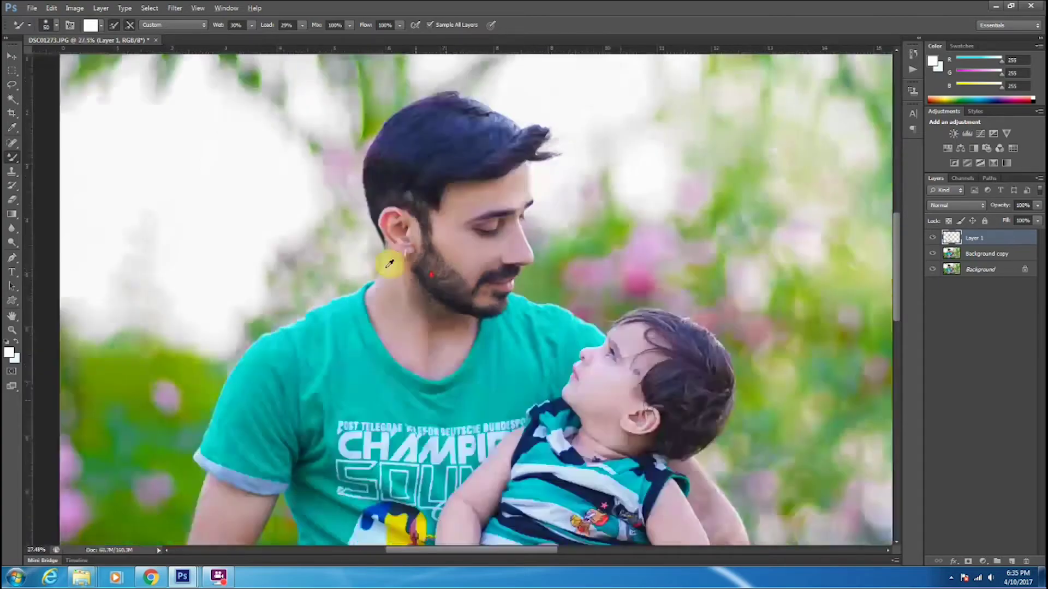
Step: Lower the opacity of the skin-smoothing layer and merge it with the Background copy layer
scroll(407, 201, up, 4)
drag(1006, 205, 983, 212)
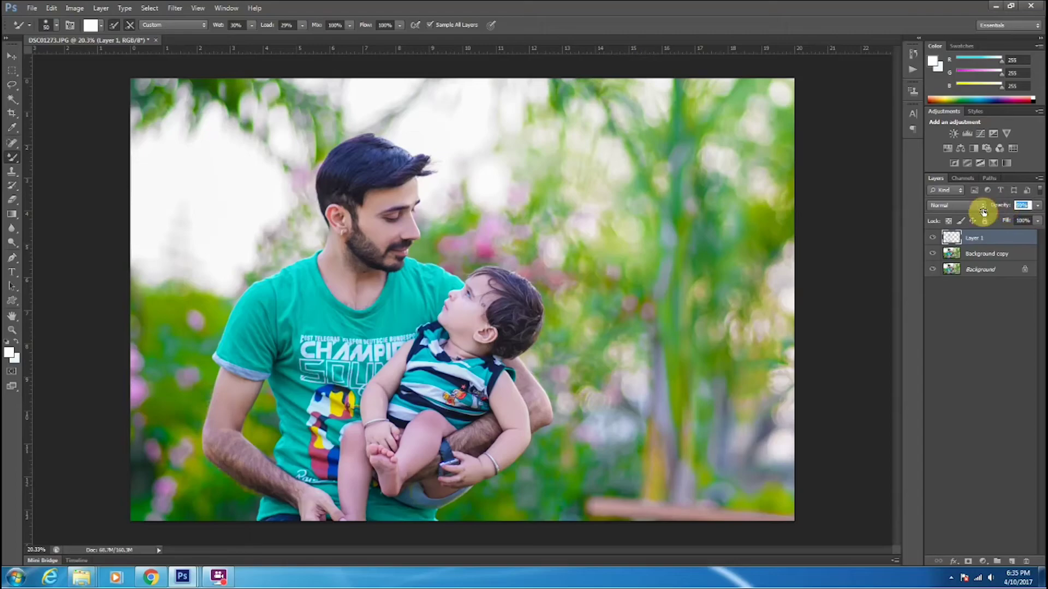
ctrl+click(981, 254)
key(ctrl+e)
Step: Duplicate the merged layer and apply a High Pass filter with a radius of 1.5 pixels to the copy
key(ctrl+j)
click(175, 9)
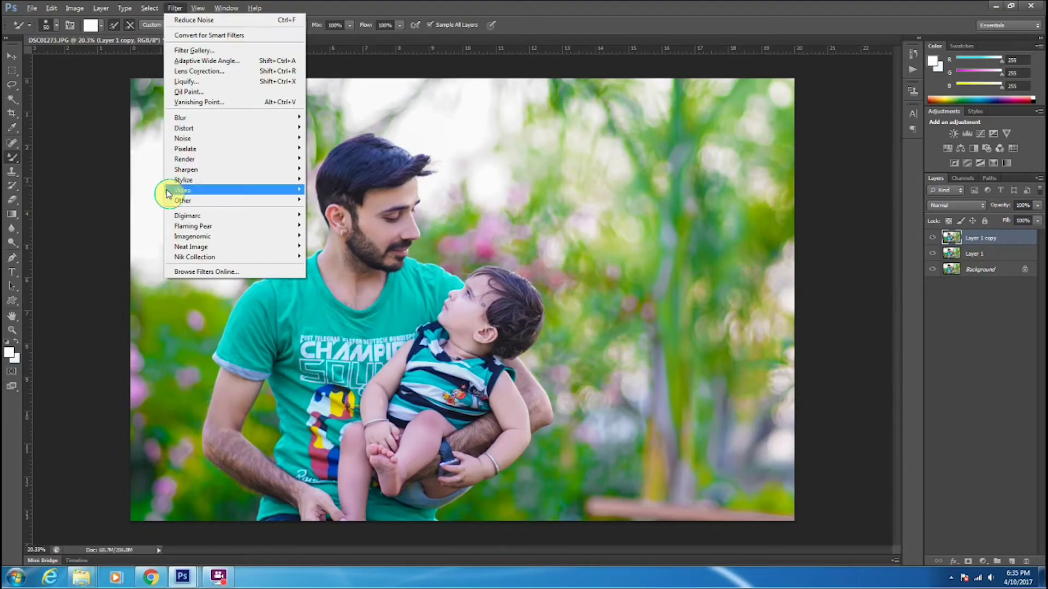
click(179, 9)
click(182, 11)
mouse_move(199, 198)
click(342, 212)
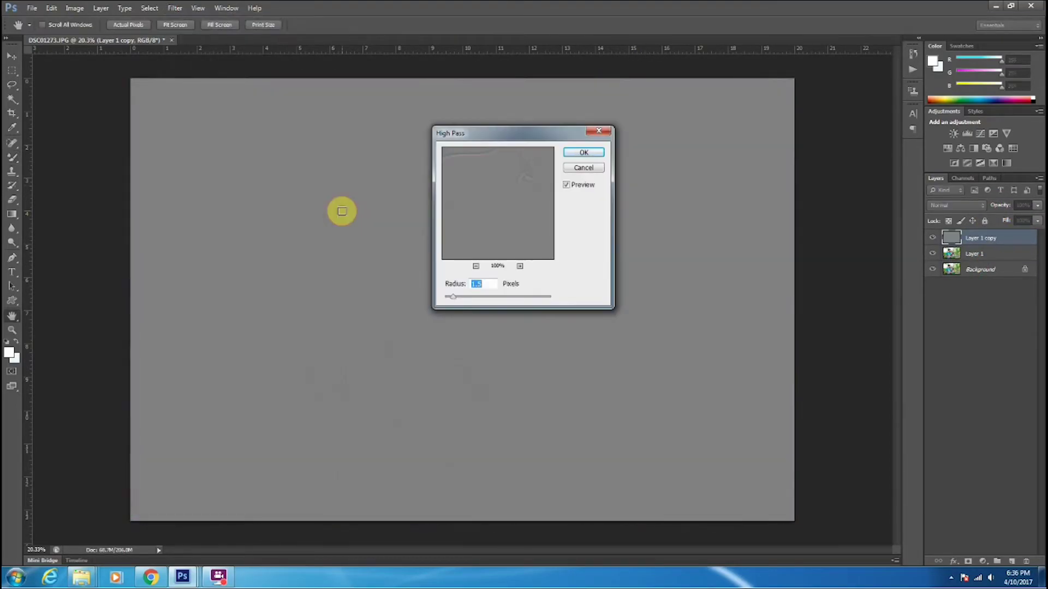
key(Return)
Step: Set the High Pass layer's blend mode to Overlay and merge it with Layer 1
key(v)
click(955, 206)
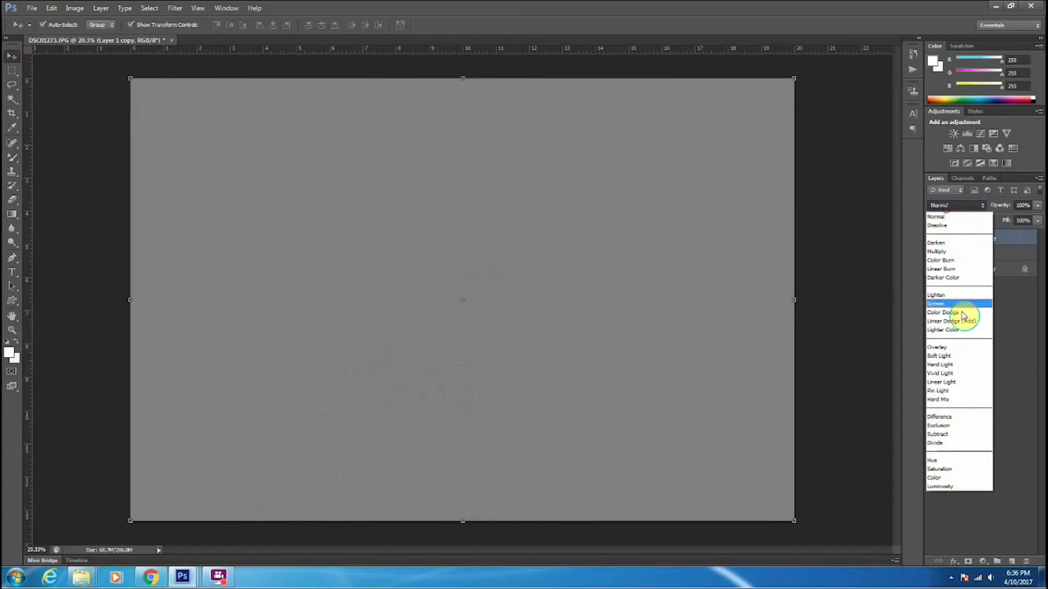
click(959, 351)
shift+click(975, 256)
key(ctrl+e)
scroll(346, 199, up, 5)
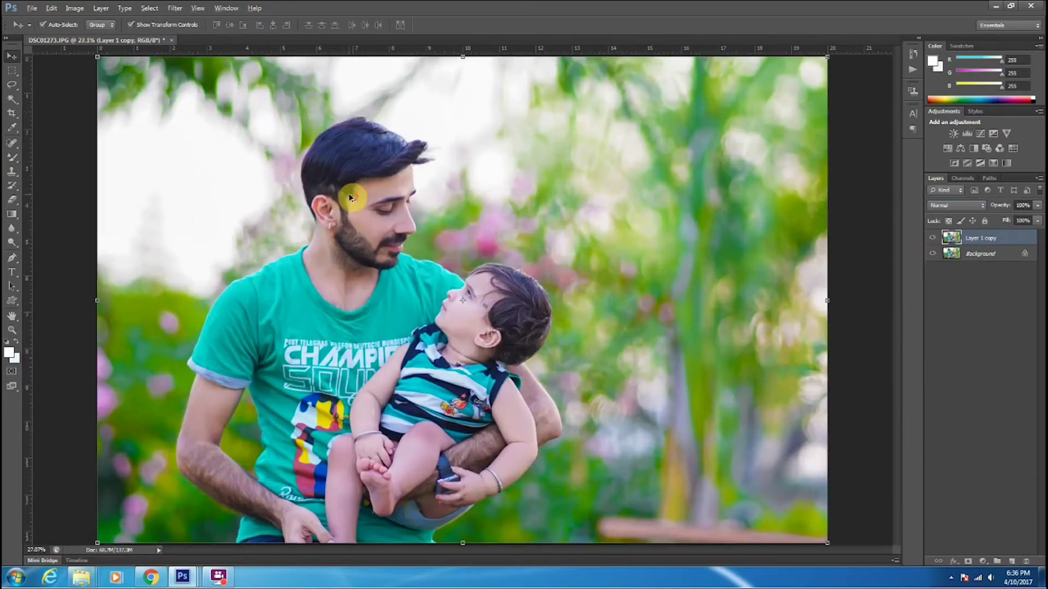
scroll(466, 227, down, 5)
Step: Add a new empty layer and browse the fb folder on the desktop for the lens flare image
click(1012, 561)
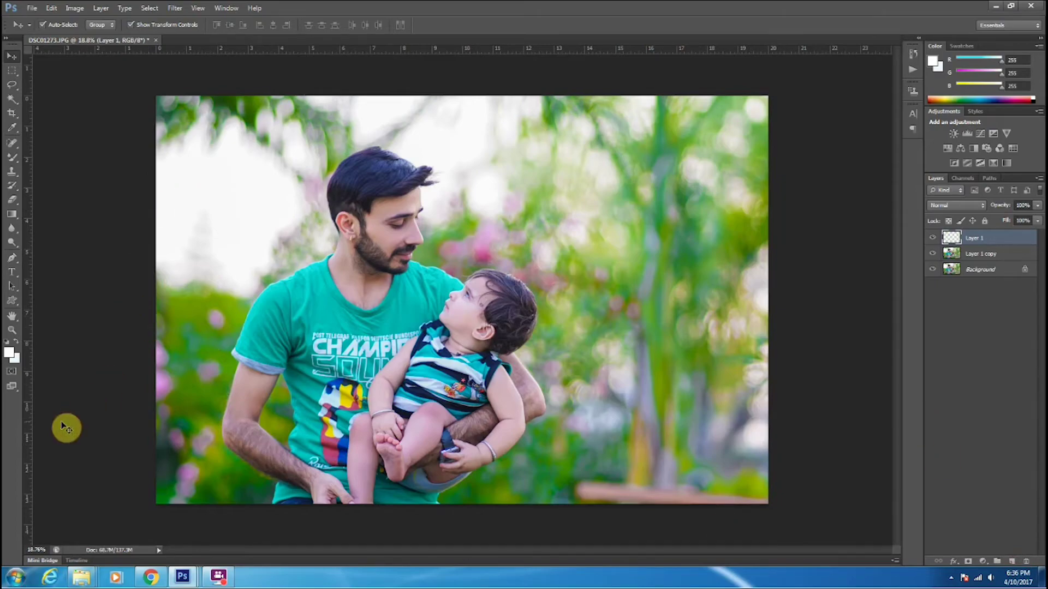
click(91, 580)
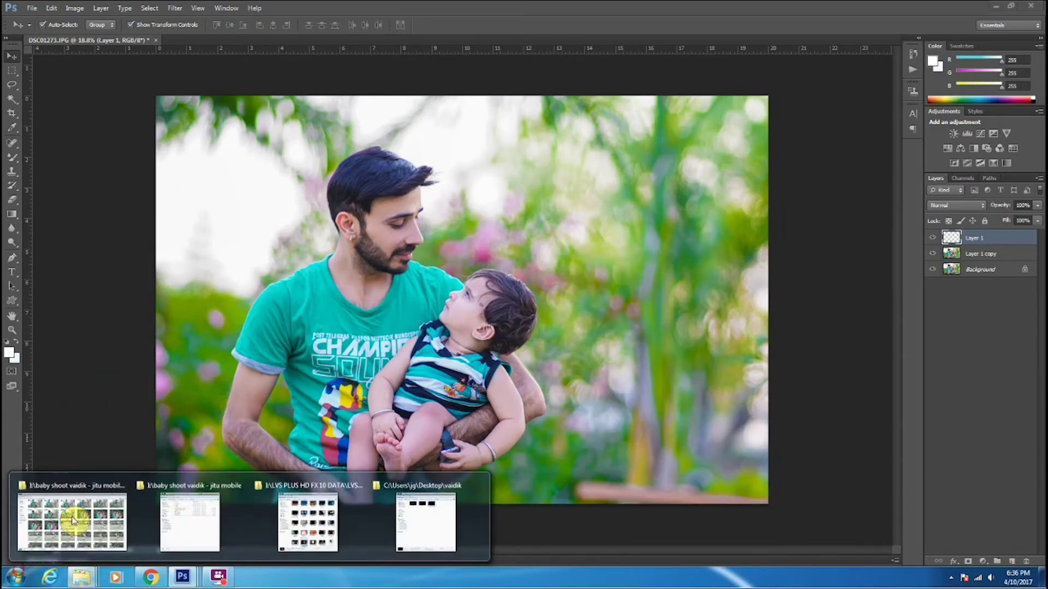
click(17, 577)
click(174, 403)
click(488, 143)
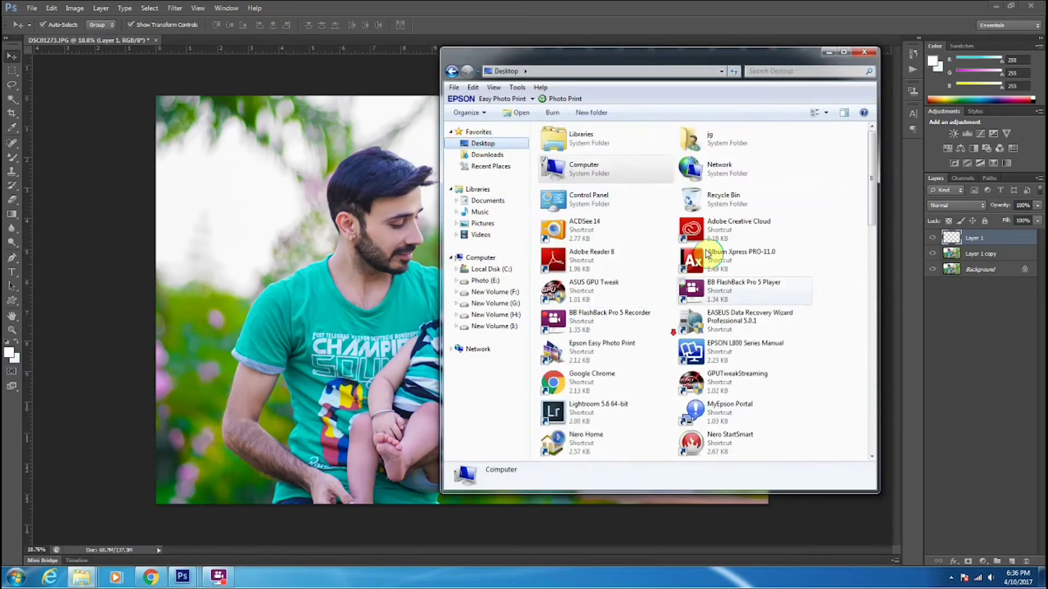
scroll(731, 250, down, 5)
double_click(732, 250)
scroll(655, 355, down, 5)
scroll(655, 355, down, 10)
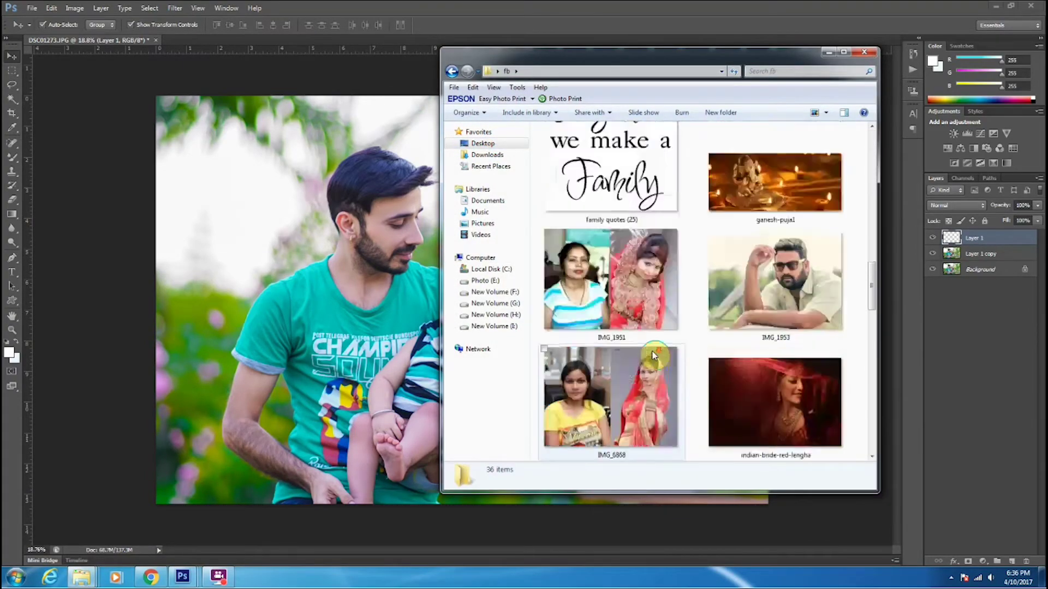
Step: Place the lens-flare-0000611 image in the portrait, scale it to about 760%, and position it over the photo's upper right
drag(775, 202, 631, 187)
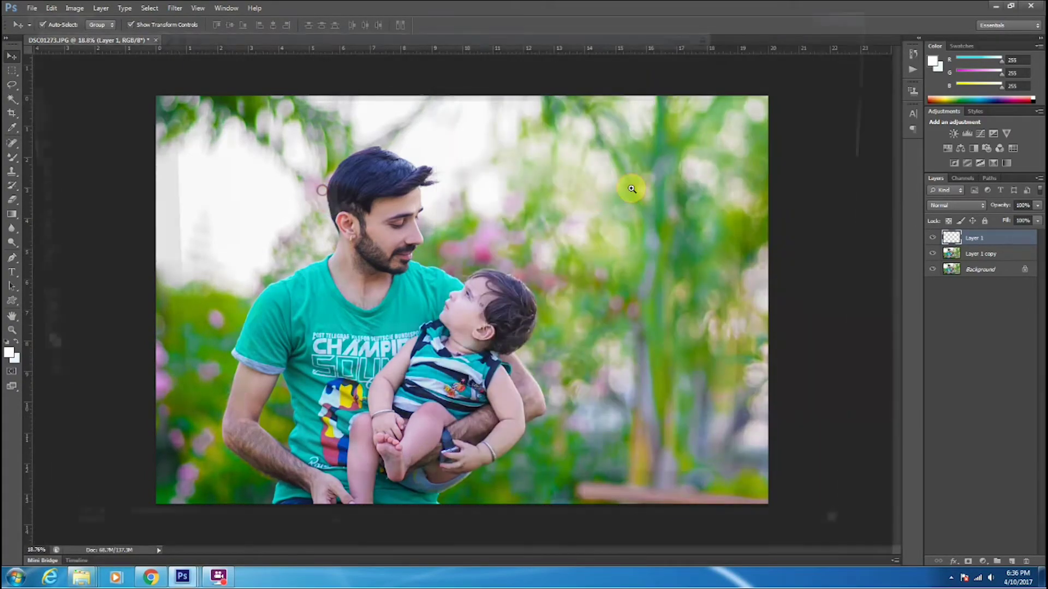
click(799, 551)
drag(491, 325, 673, 527)
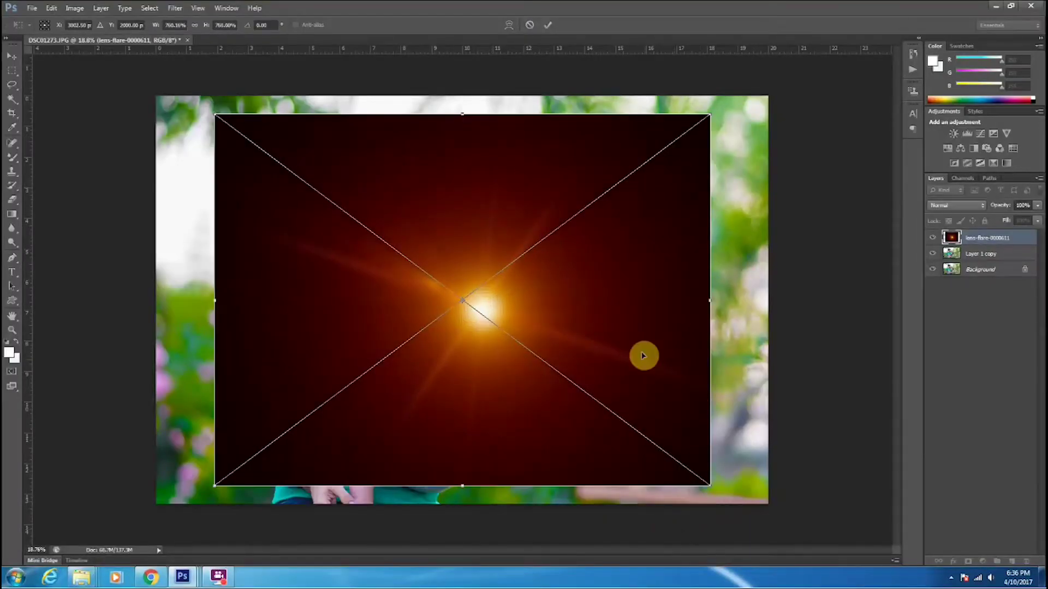
drag(643, 355, 729, 264)
double_click(651, 251)
Step: Apply a Gaussian Blur to the placed lens flare layer
click(176, 8)
mouse_move(186, 118)
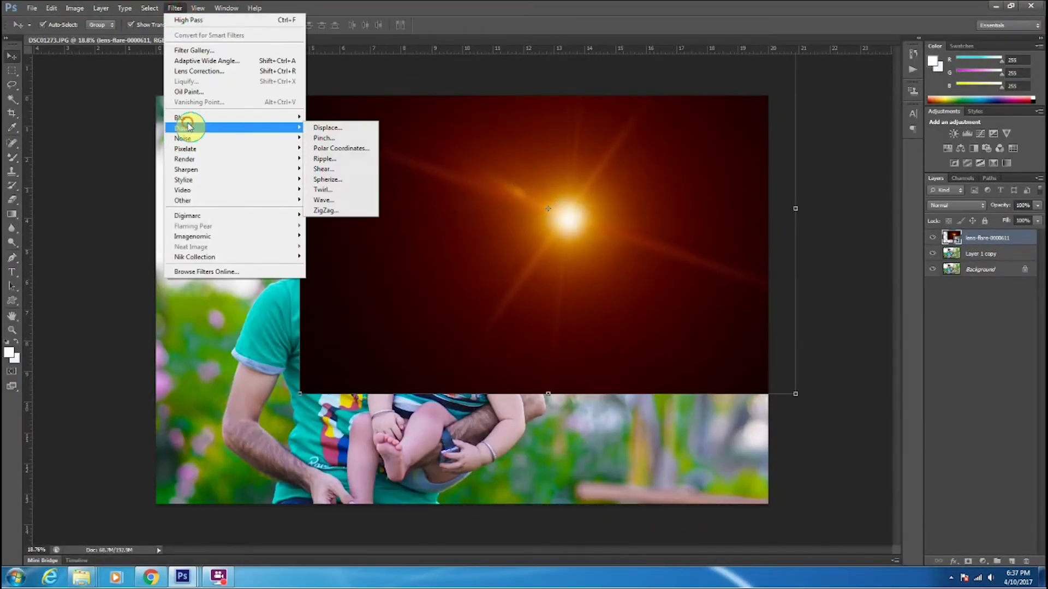
click(381, 194)
Step: Set the blurred flare's blend mode to Screen and move it up and left toward the photo's upper edge
click(946, 203)
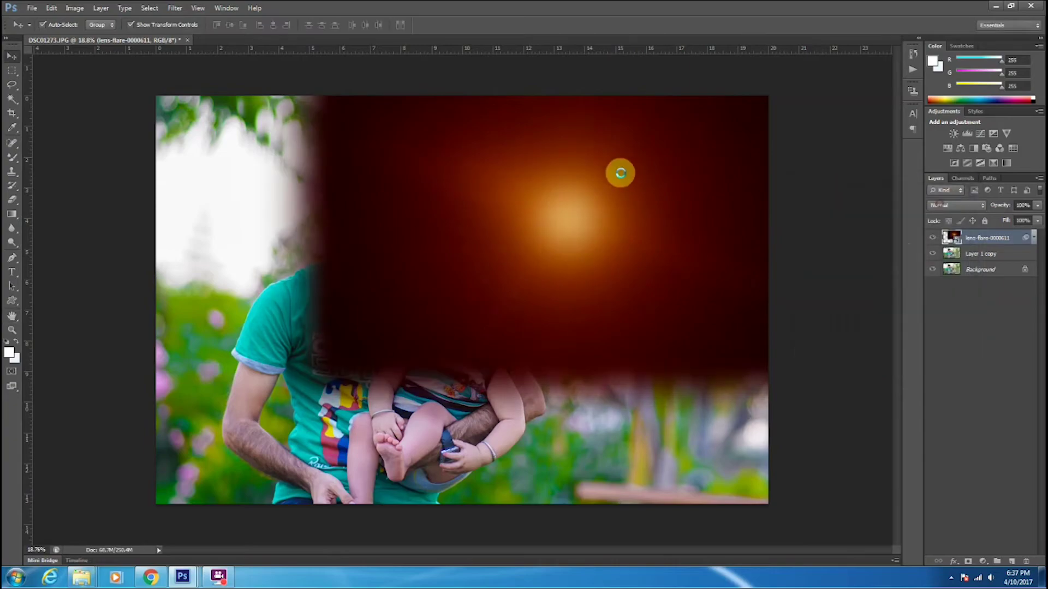
click(957, 205)
click(936, 297)
drag(588, 232, 542, 163)
Step: Duplicate the lens flare layer and merge the two flare layers into one
key(ctrl+j)
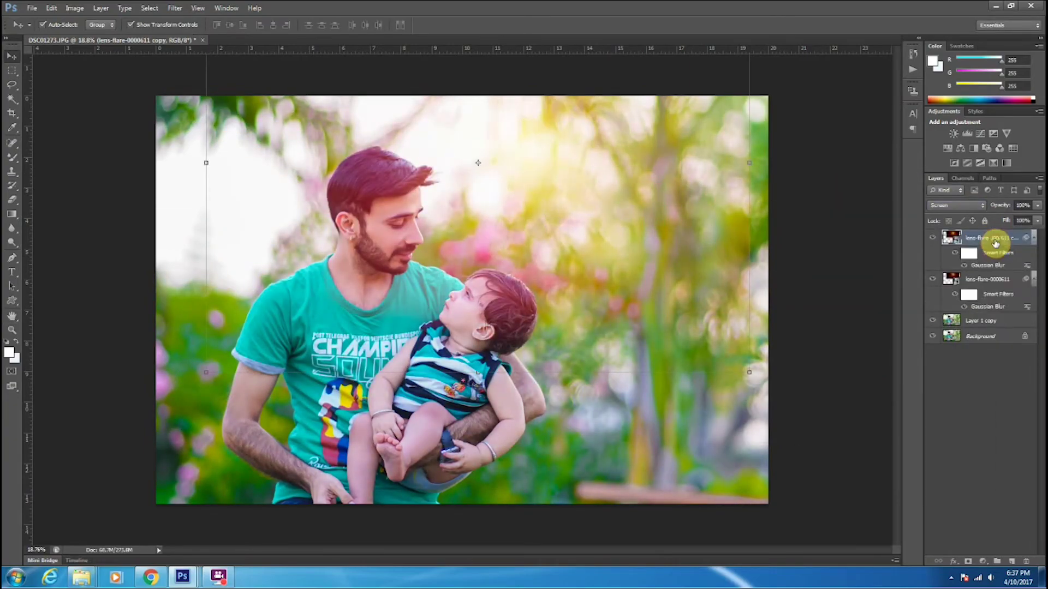
ctrl+click(972, 282)
key(ctrl+e)
Step: Set the merged flare layer's blend mode to Screen and move it right, over the trees in the background
drag(583, 176, 690, 182)
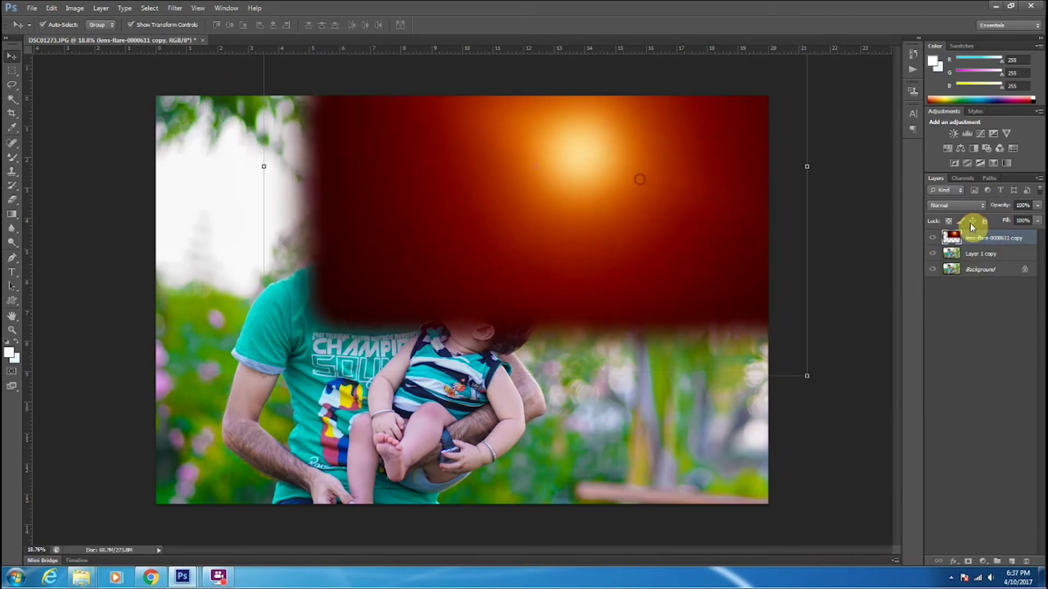
click(957, 205)
click(956, 297)
drag(639, 206, 721, 208)
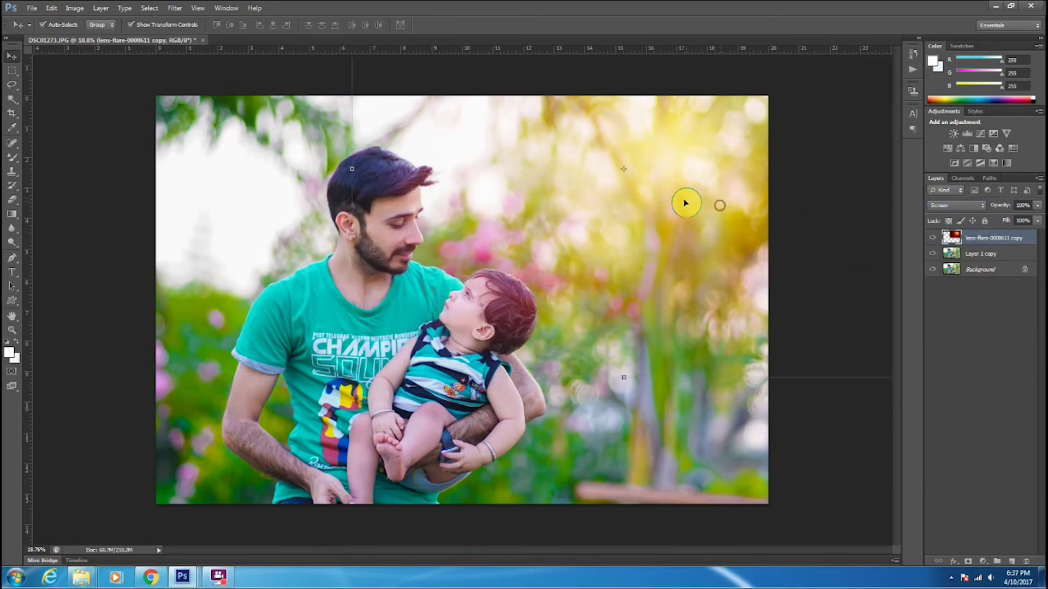
Step: Colorize the flare layer pink using Hue/Saturation with hue 333 and saturation 100
click(75, 8)
mouse_move(98, 39)
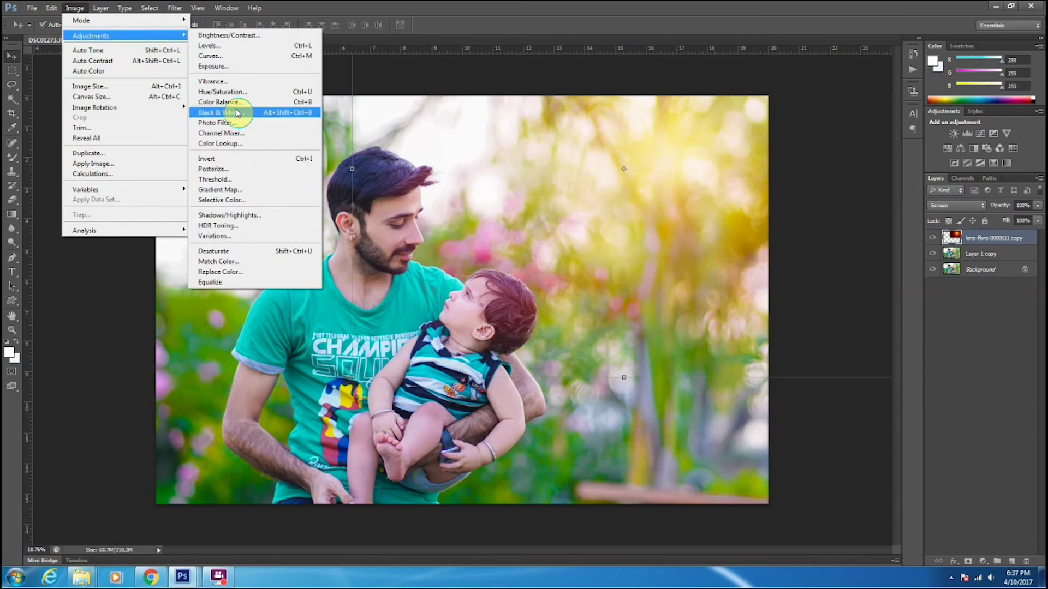
click(264, 107)
click(876, 473)
drag(720, 435, 808, 441)
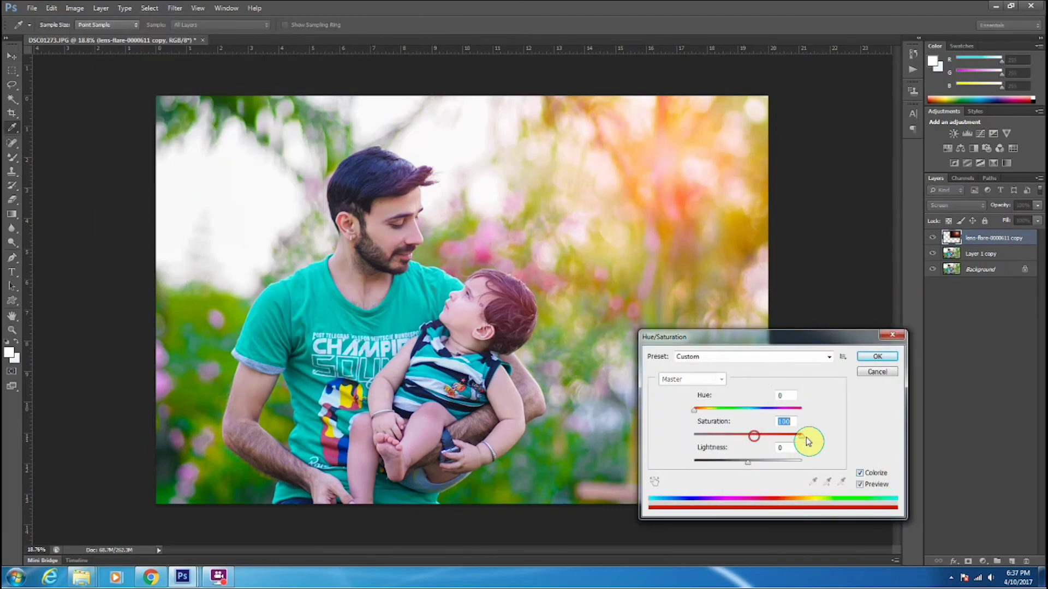
drag(754, 410, 795, 415)
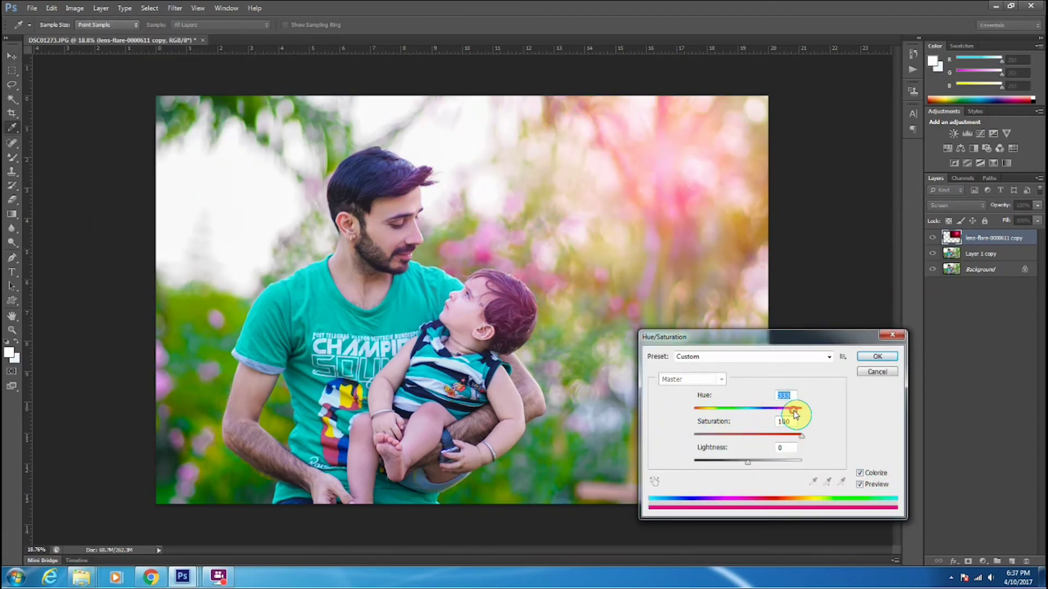
key(Return)
Step: Move the pink flare up to the top of the tree trunk and erase its glow over the man and child
key(v)
drag(771, 260, 655, 131)
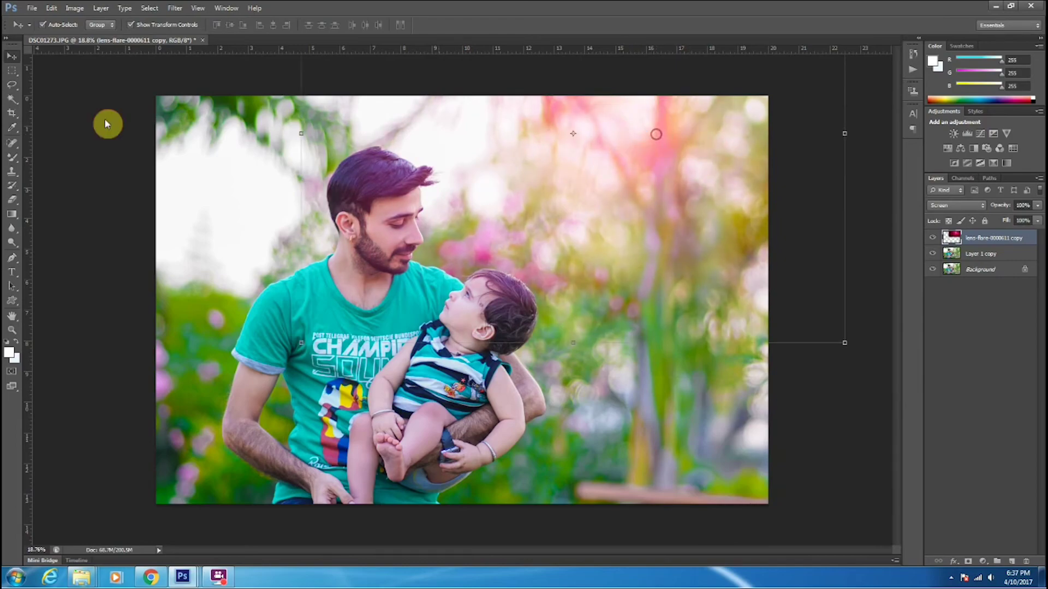
drag(12, 200, 61, 197)
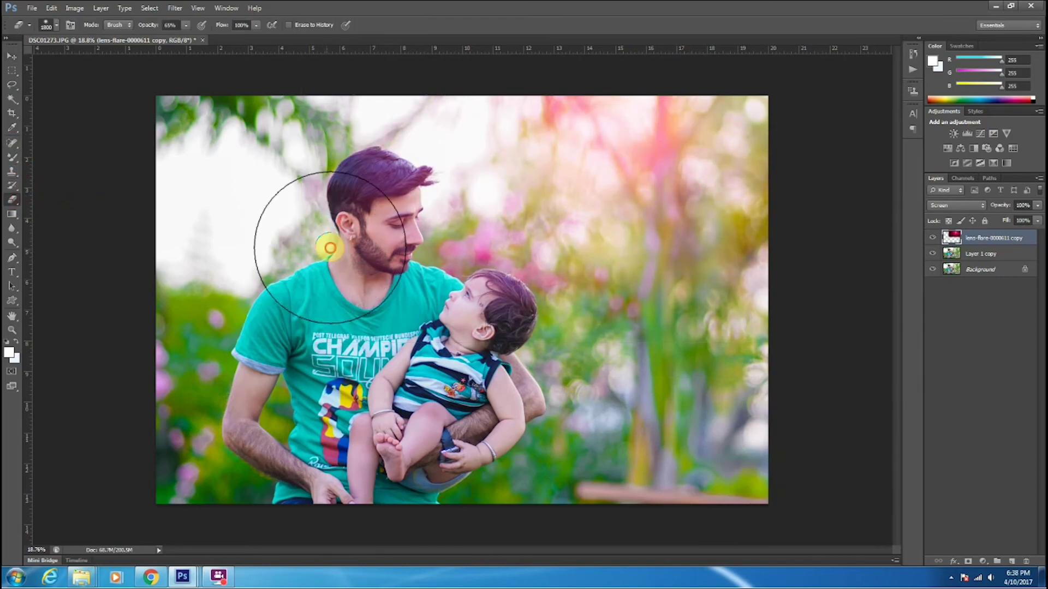
mouse_move(330, 247)
mouse_down()
mouse_move(358, 231)
mouse_move(358, 250)
mouse_move(469, 337)
mouse_up()
drag(301, 177, 271, 179)
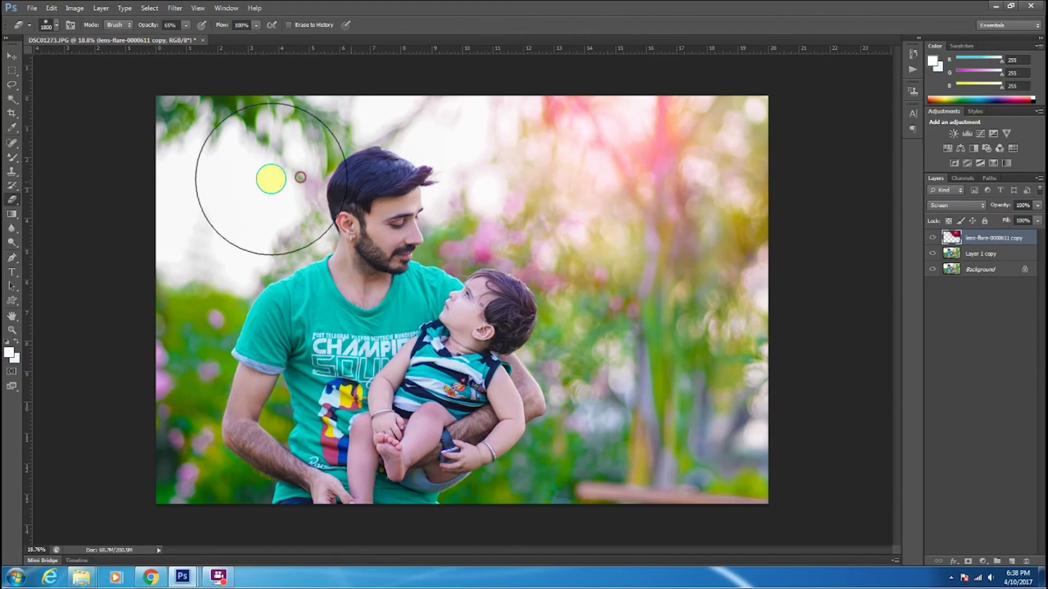
Step: Merge the flare layer, Layer 1 copy and Background into a single layer
click(11, 56)
shift+click(981, 269)
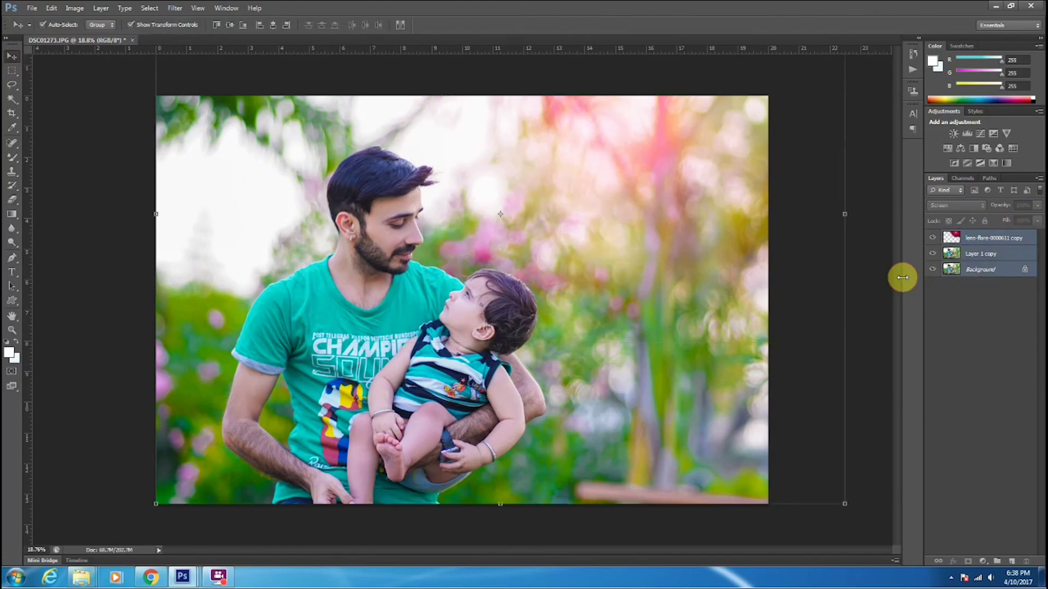
key(ctrl+e)
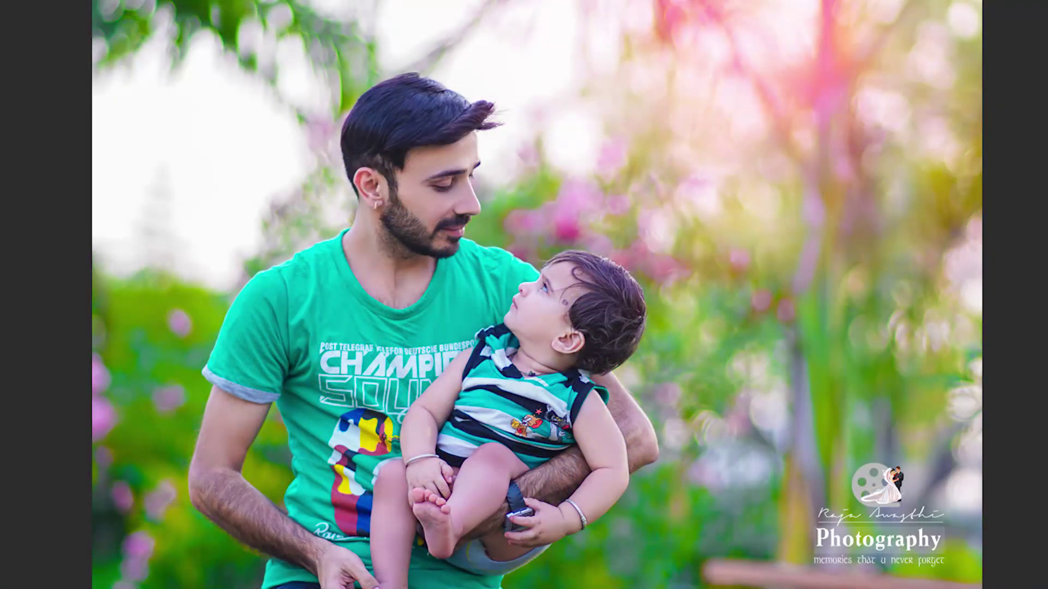